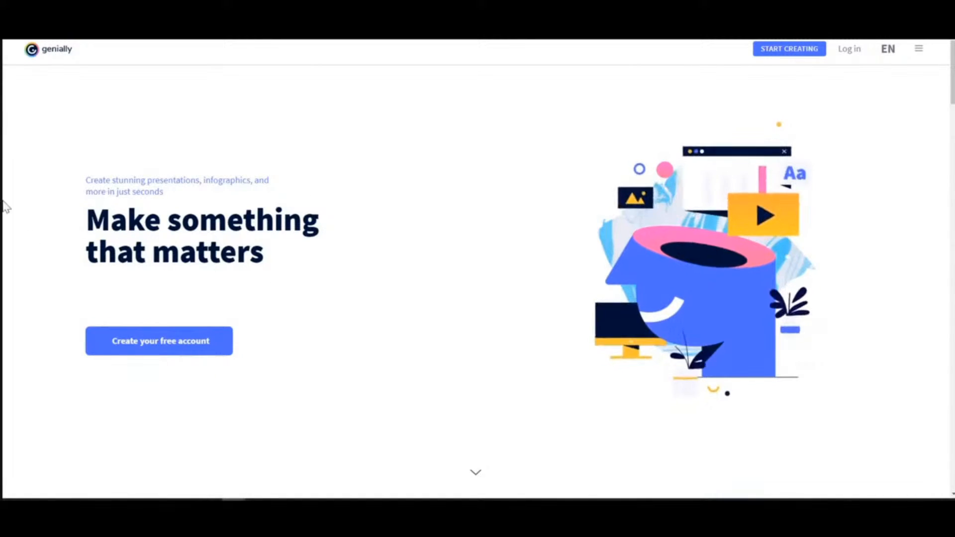
Log in to the Genially account with the prefilled credentials
left_click(854, 51)
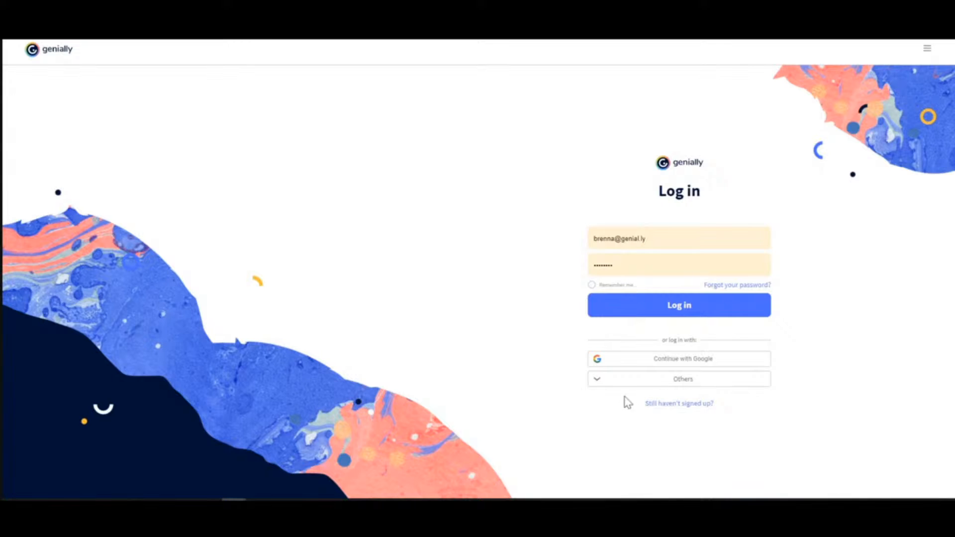
left_click(679, 311)
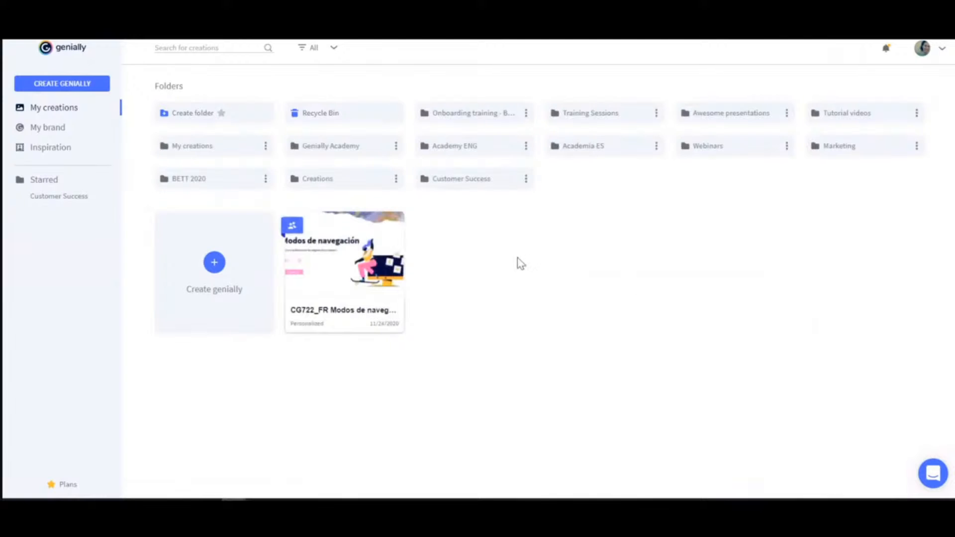
Start a new genially and choose Presentation as the creation type
left_click(51, 93)
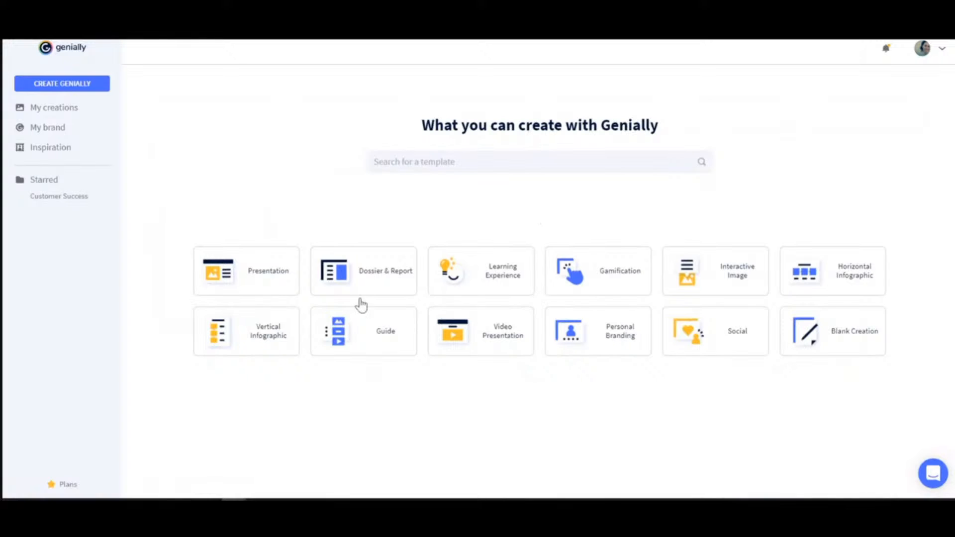
mouse_move(810, 361)
mouse_move(268, 281)
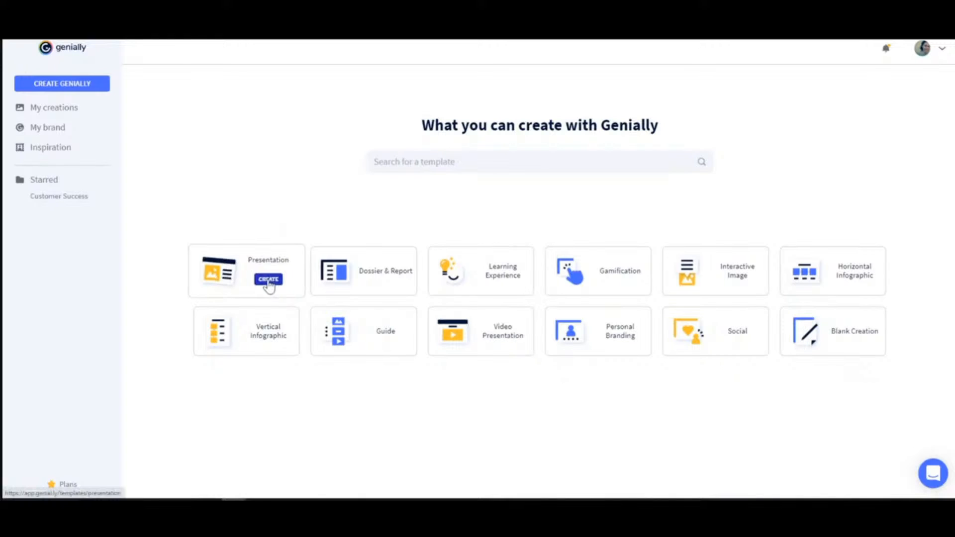
left_click(268, 281)
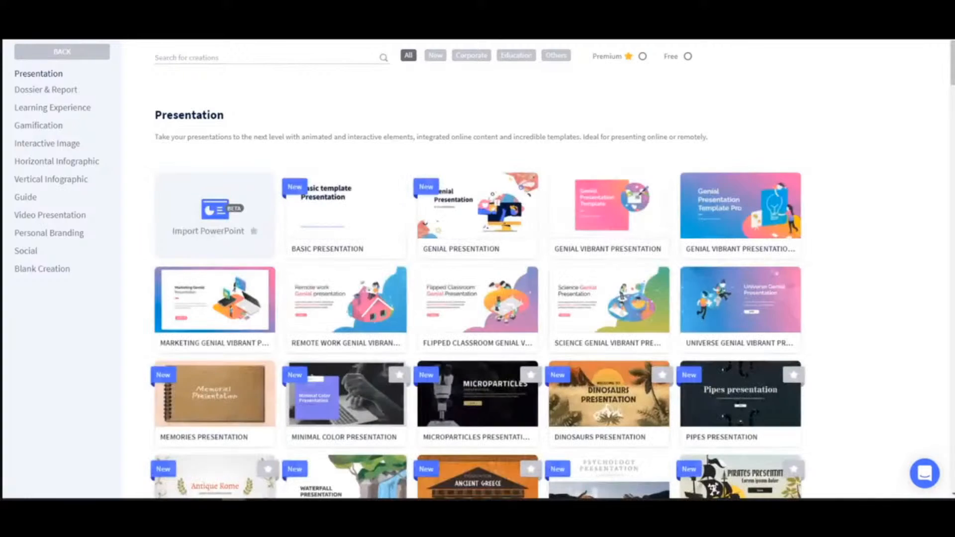
Browse the presentation templates and open the preview of the Desktop Presentation template
mouse_move(453, 239)
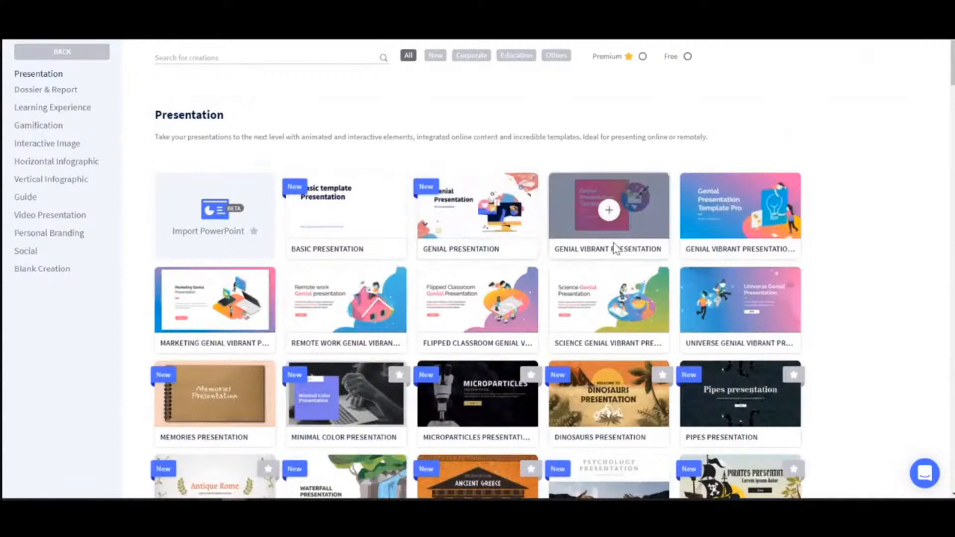
scroll(368, 252, "down", 2)
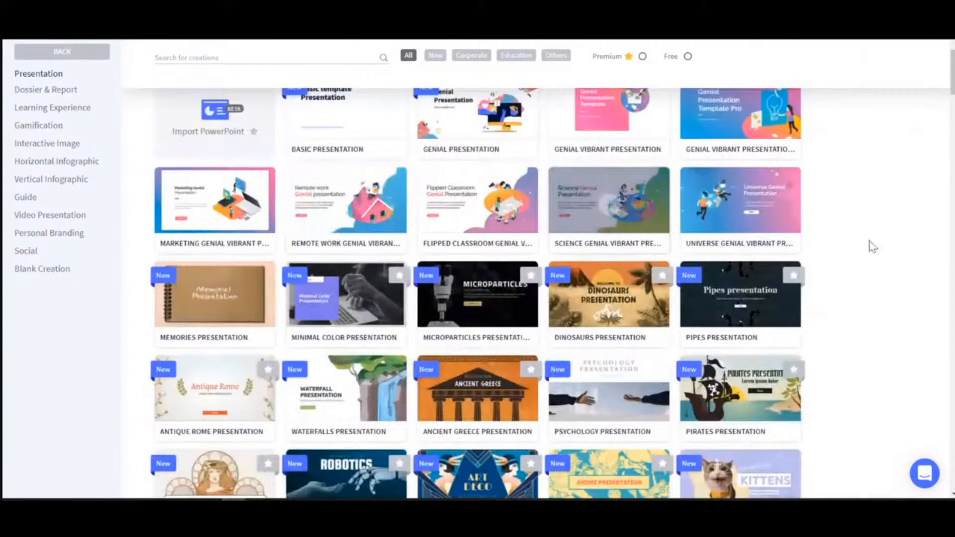
scroll(870, 244, "down", 2)
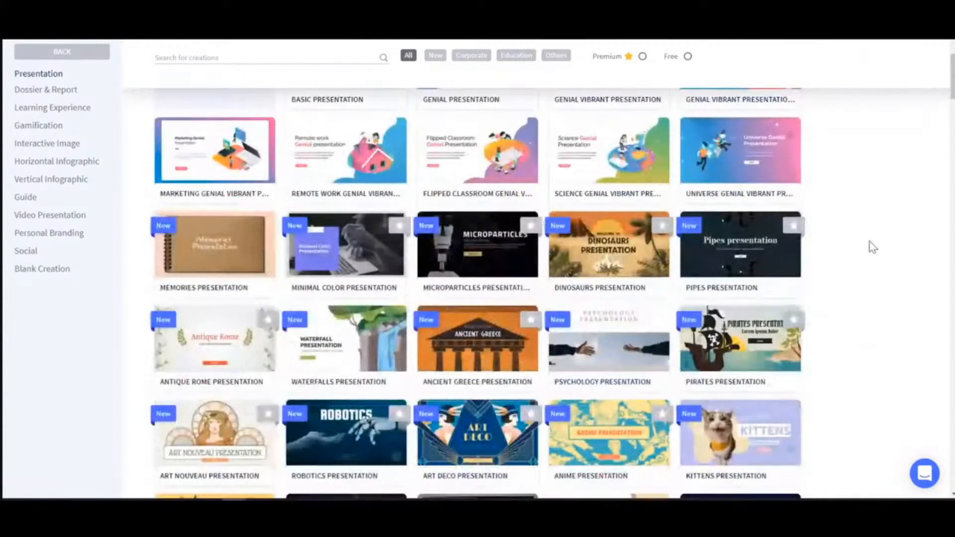
scroll(871, 245, "down", 12)
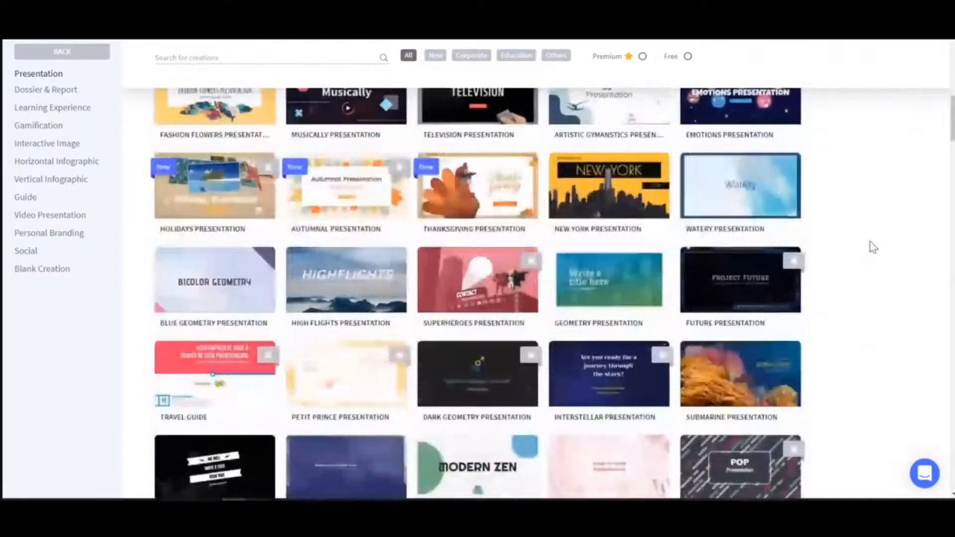
scroll(872, 247, "down", 15)
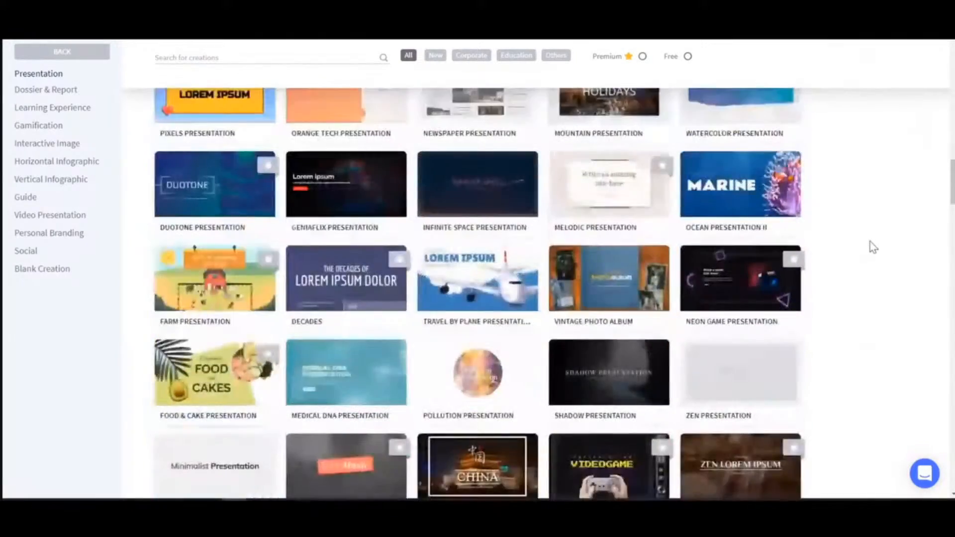
scroll(873, 247, "down", 18)
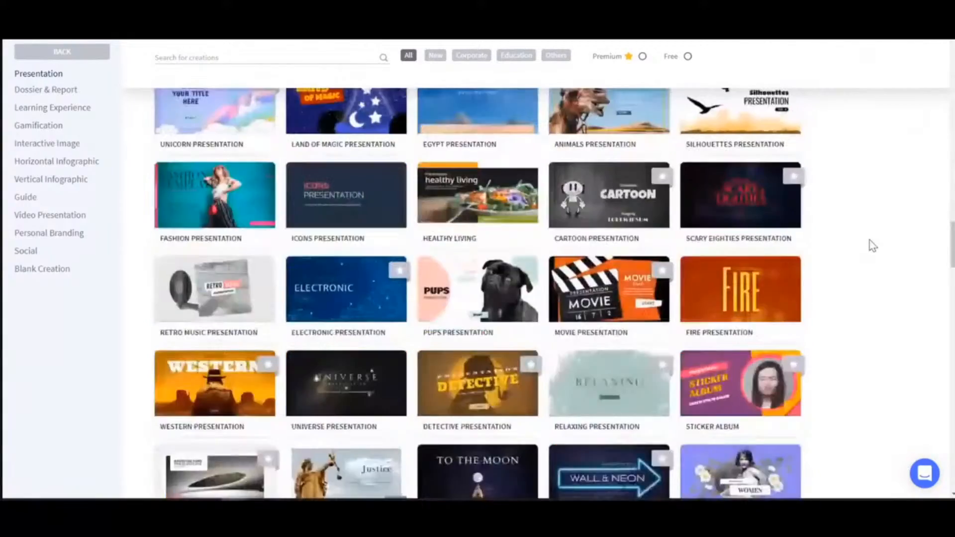
scroll(873, 246, "down", 10)
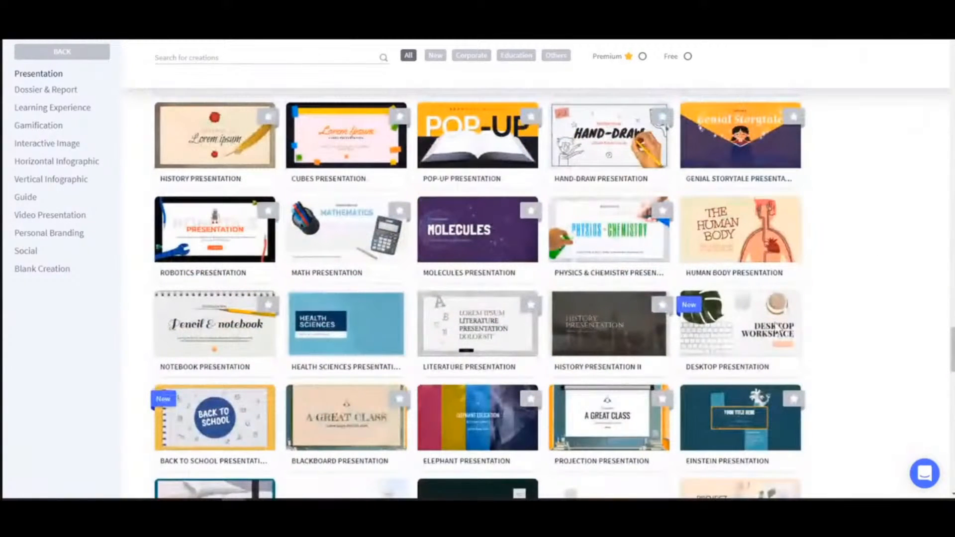
left_click(741, 329)
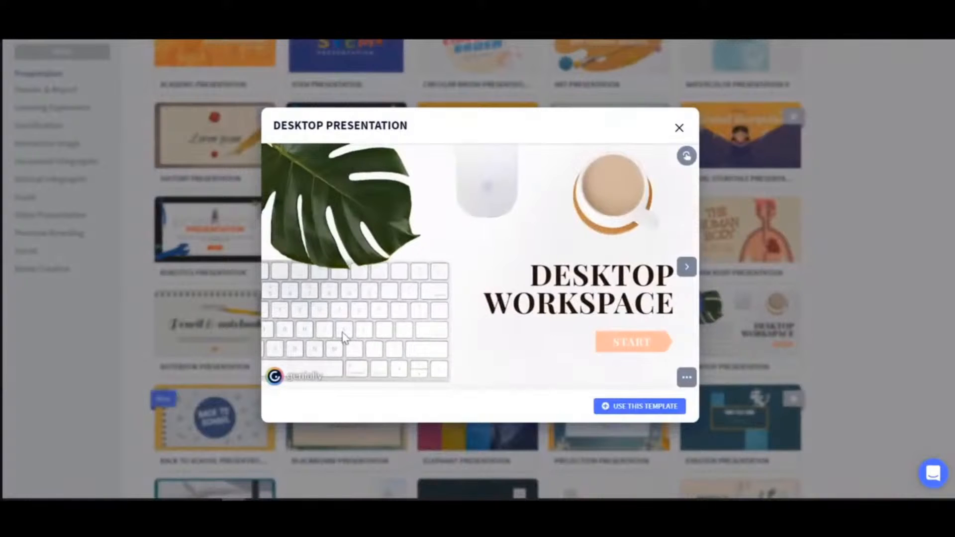
Page through the Desktop Presentation preview and choose to use this template
left_click(686, 271)
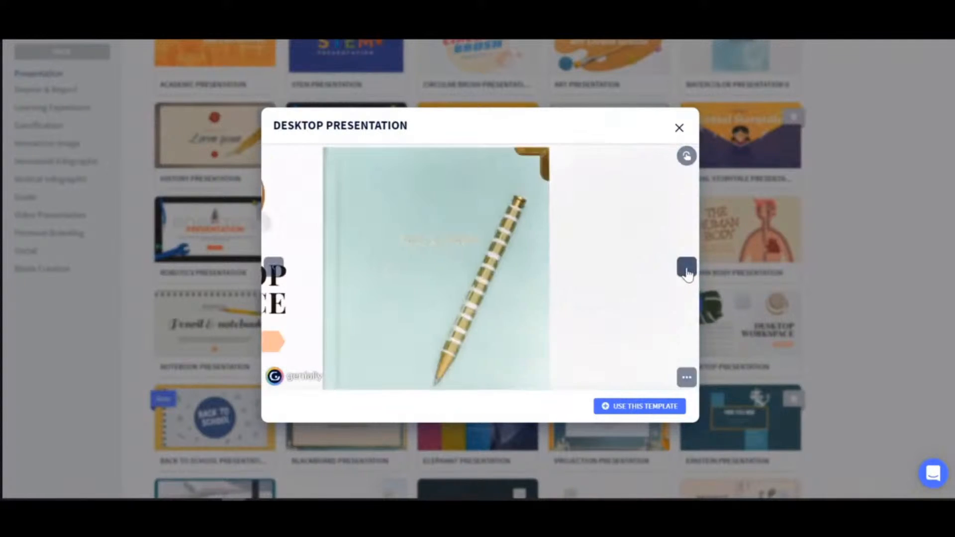
left_click(686, 275)
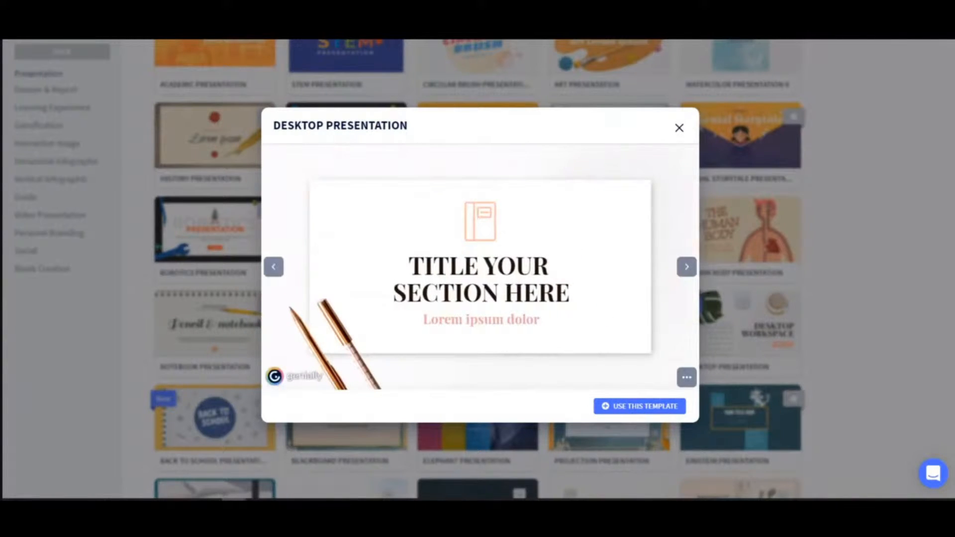
left_click(688, 269)
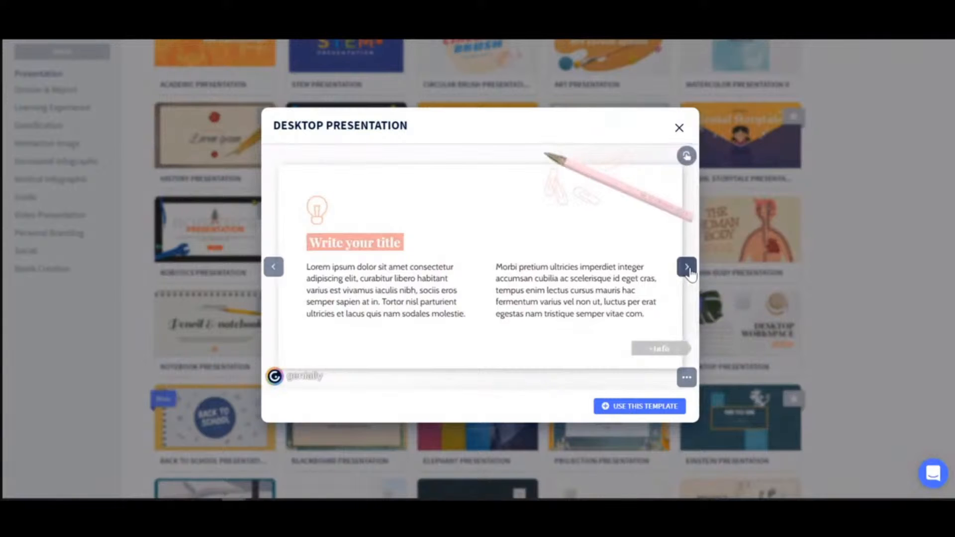
left_click(688, 269)
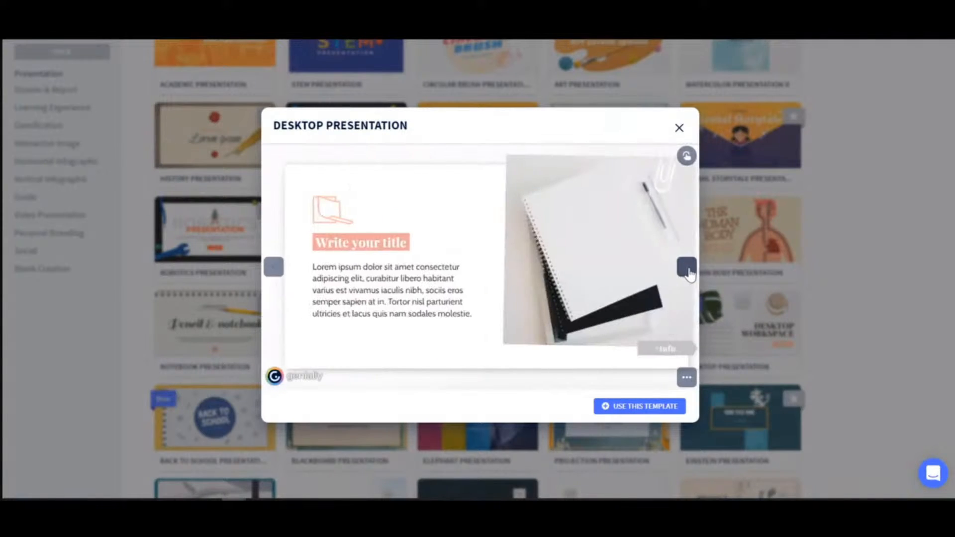
left_click(688, 268)
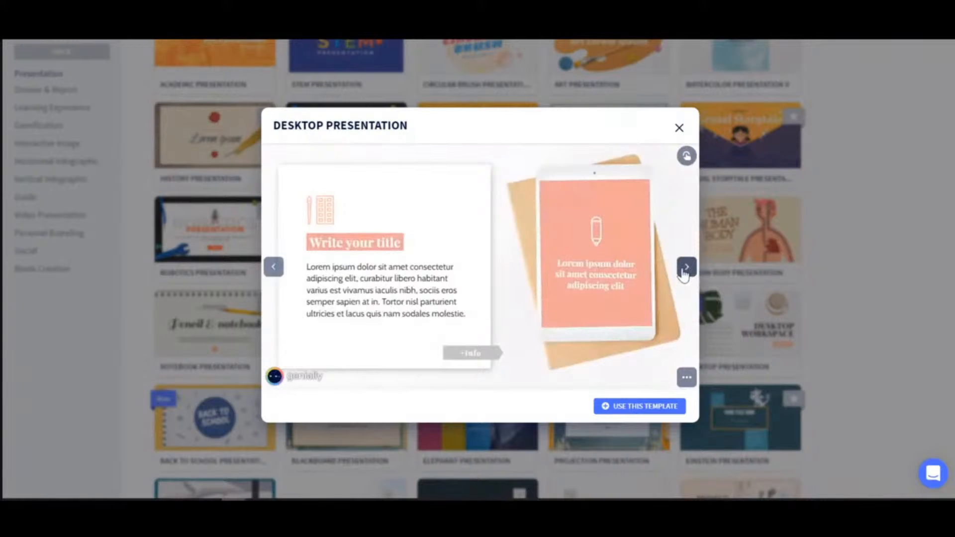
left_click(626, 407)
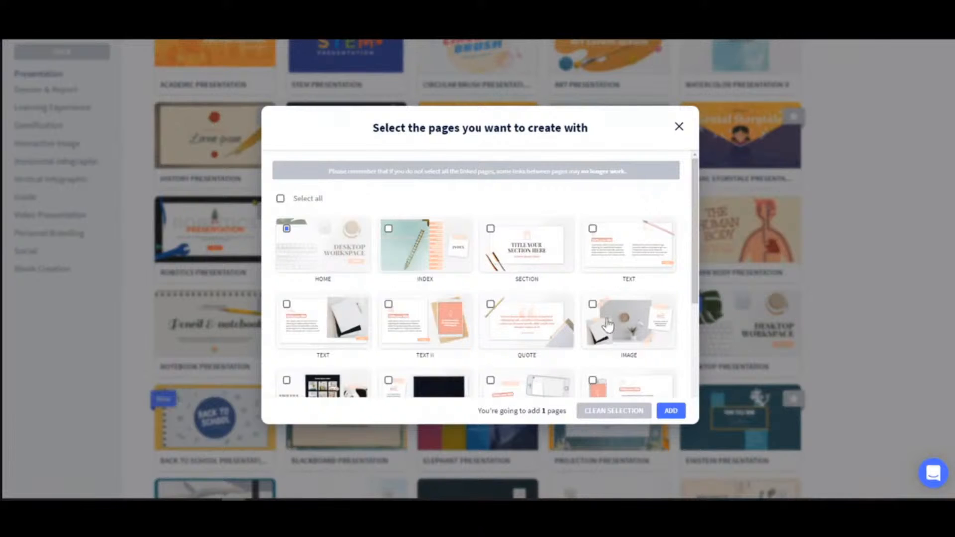
Look through the template's page list and add the Quote and Image pages to the selection
scroll(602, 311, "down", 1)
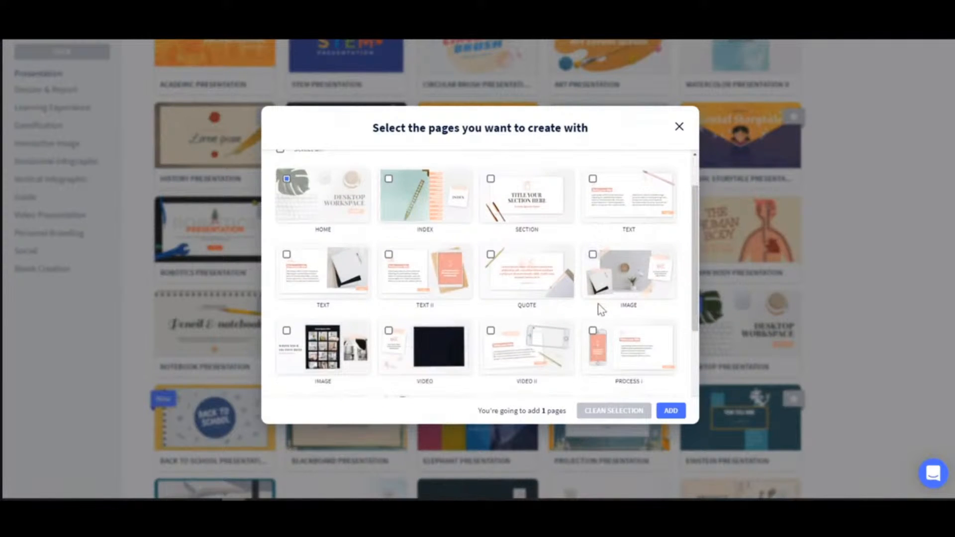
scroll(600, 310, "up", 1)
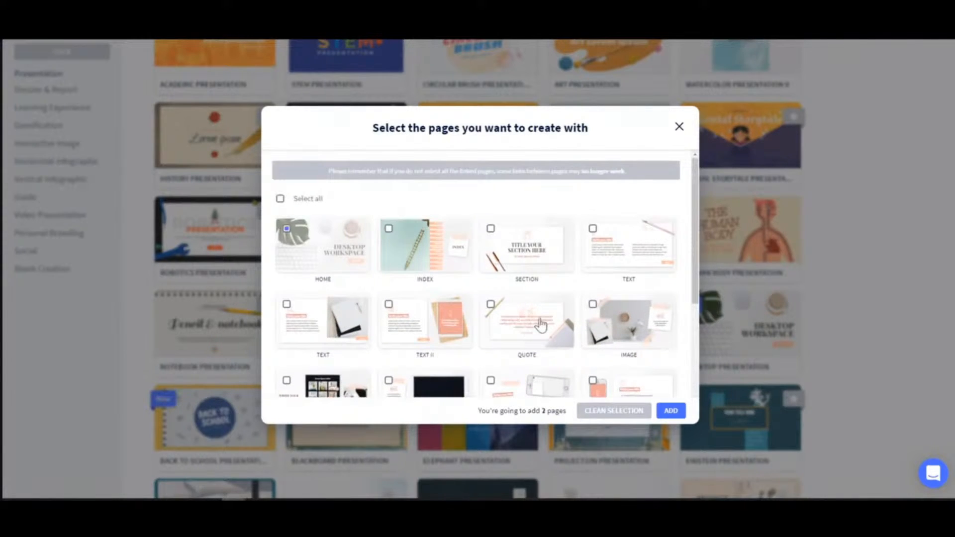
left_click(540, 324)
left_click(619, 319)
scroll(621, 311, "down", 1)
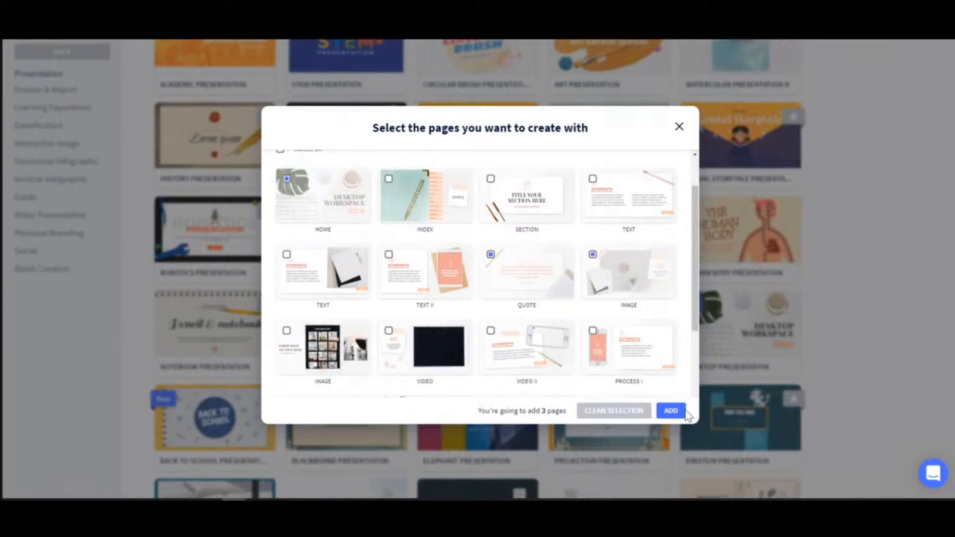
scroll(629, 336, "up", 1)
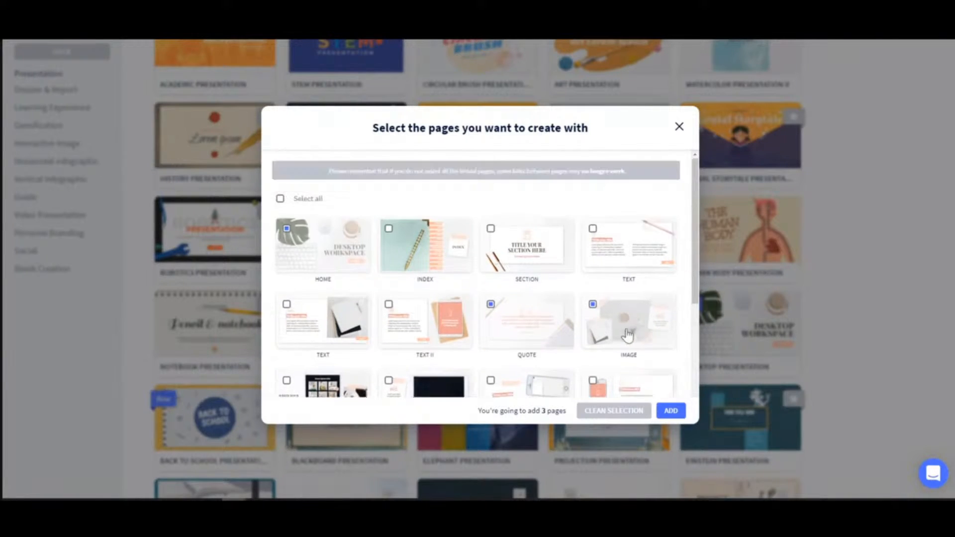
Select all the template's pages and add them to the new presentation
left_click(280, 199)
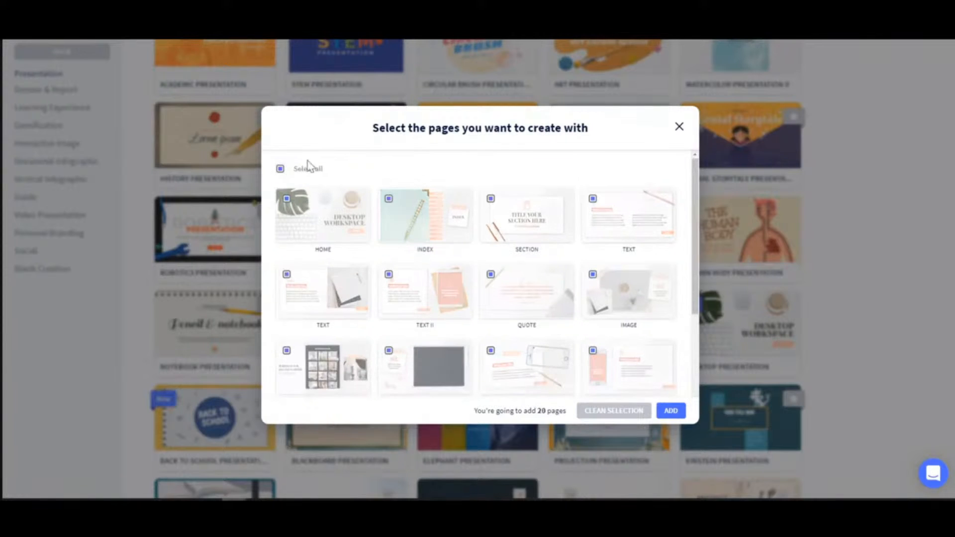
left_click(671, 411)
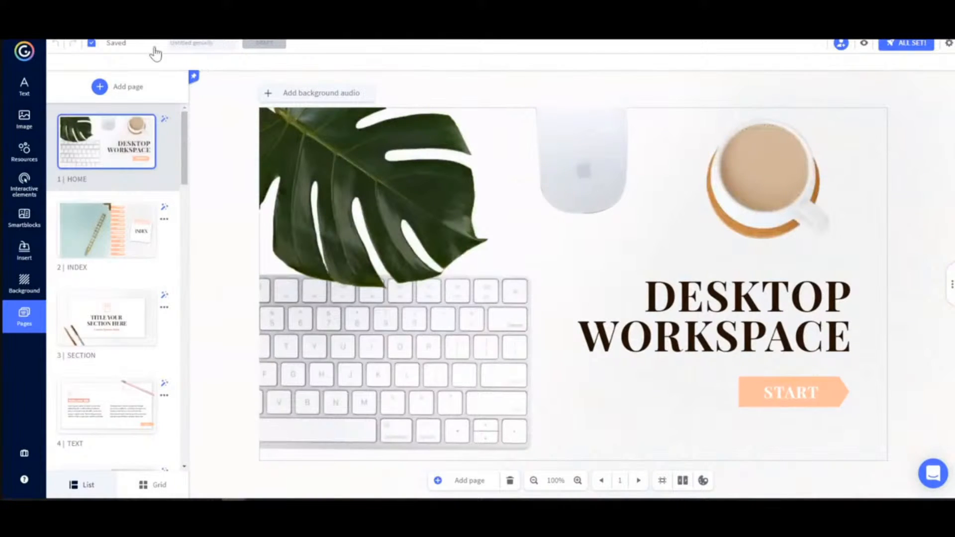
Title the untitled creation "My First Genially"
left_click(217, 44)
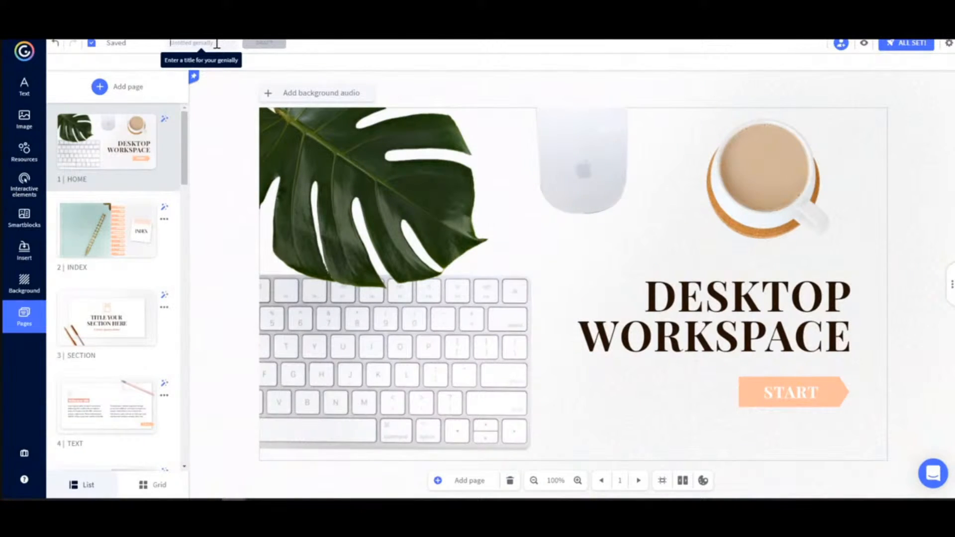
type("My First Genially")
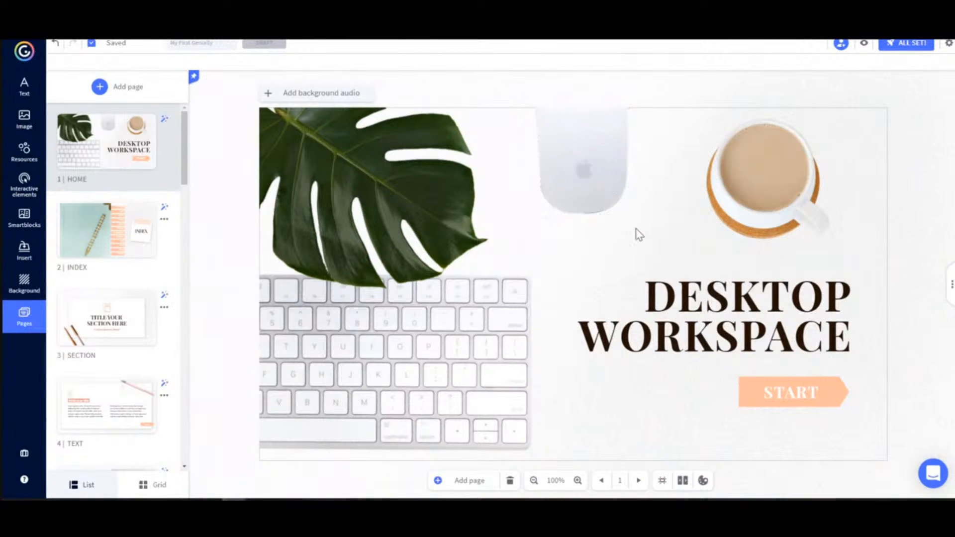
Replace the "DESKTOP WORKSPACE" heading on the home page with "MY FIRST GENIALLY"
left_click(693, 303)
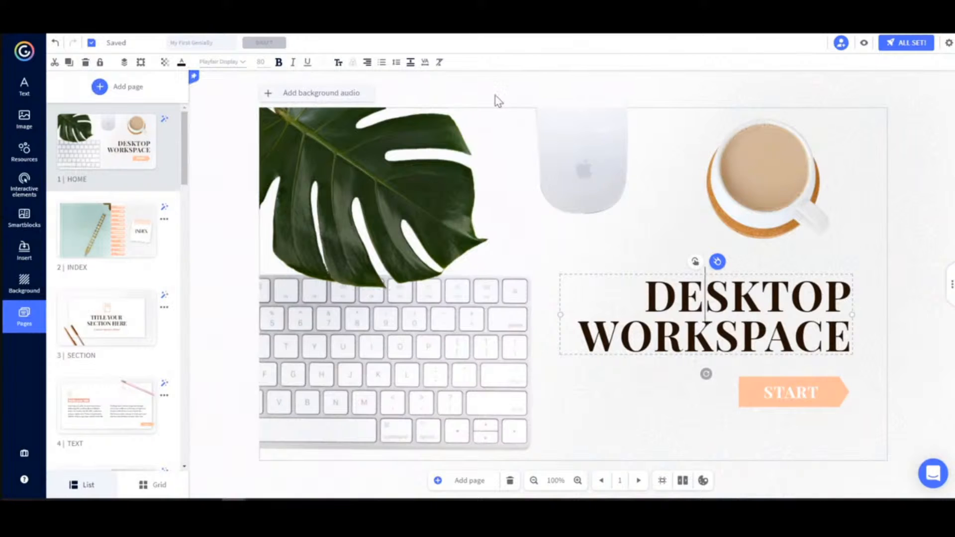
left_click(393, 191)
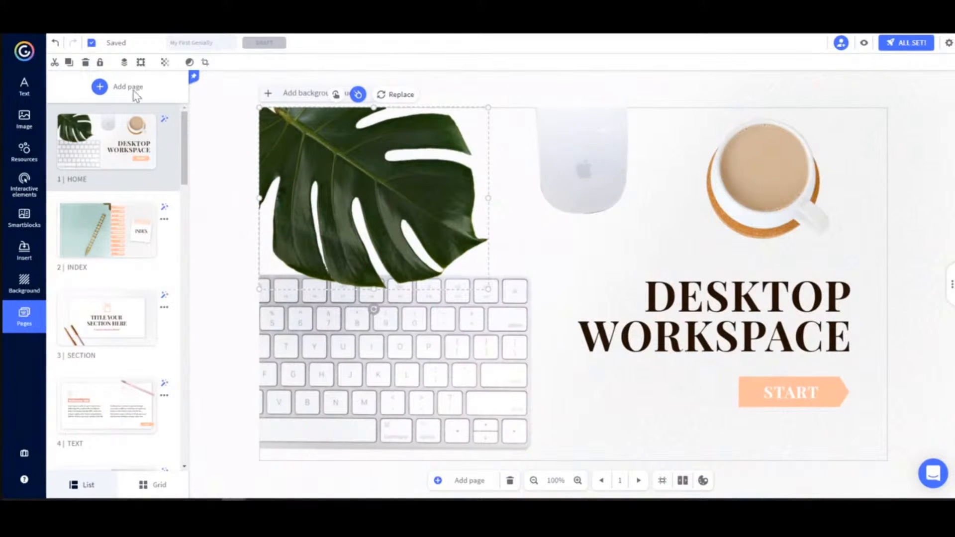
left_click(668, 308)
left_click_drag(646, 300, 841, 335)
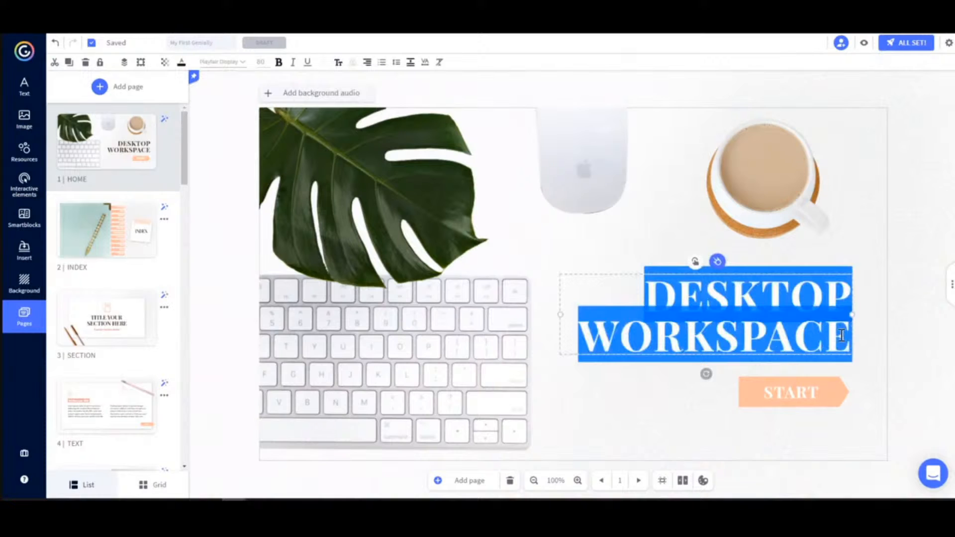
type("MY FIRST GENIALLY")
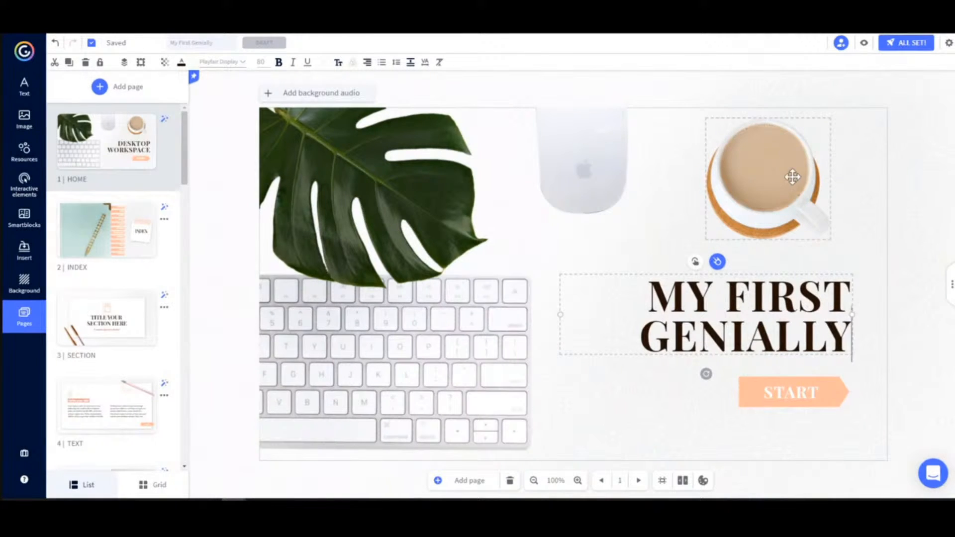
Replace the coffee cup image on the home page with the potted succulent from the Cutouts resources and accept its crop
left_click(766, 182)
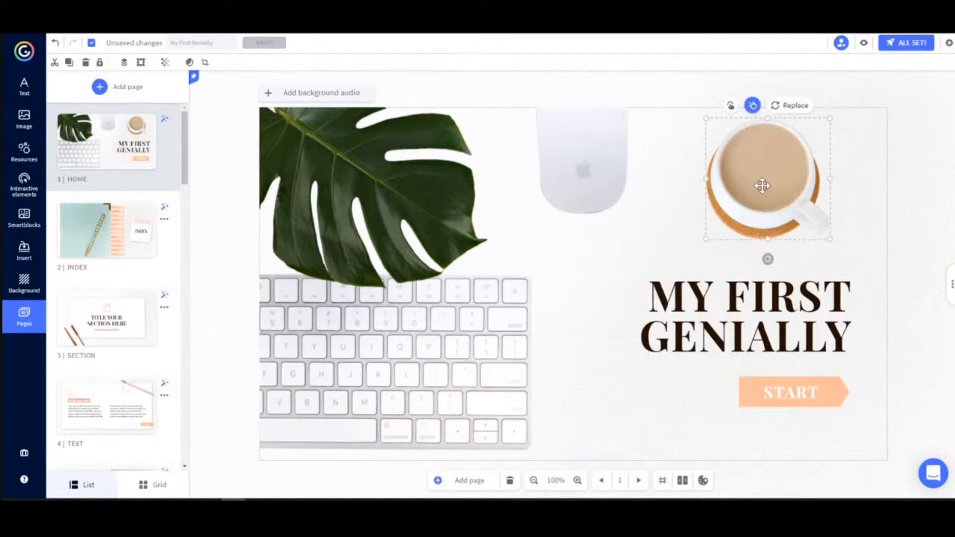
left_click(791, 111)
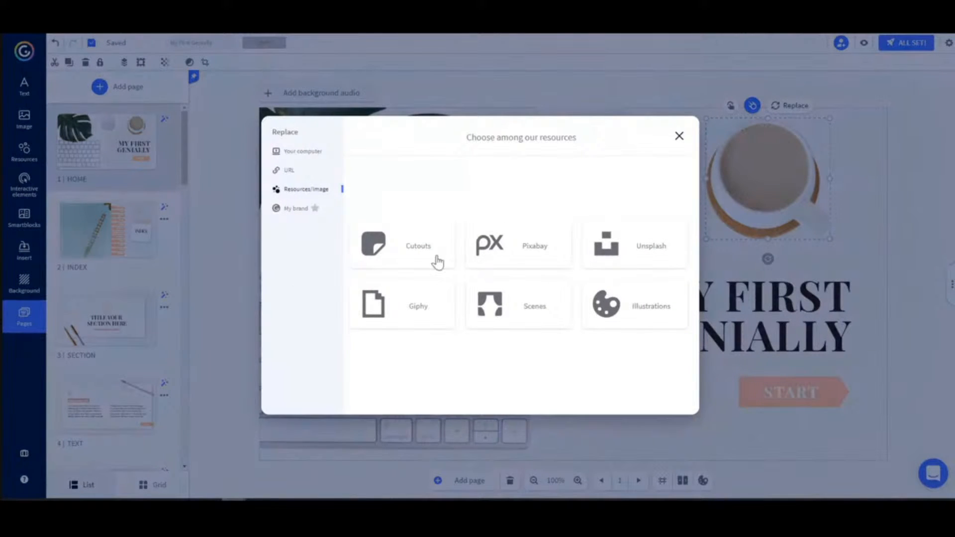
left_click(301, 153)
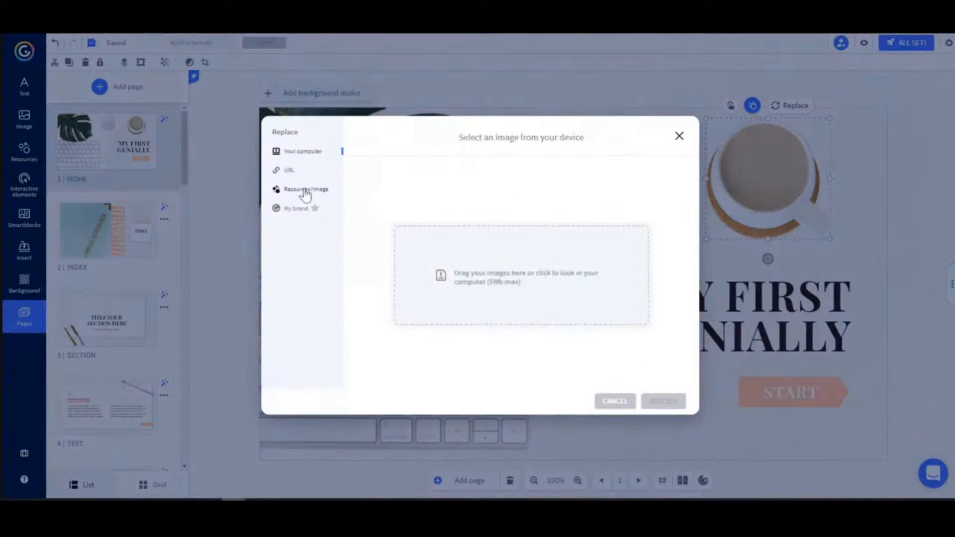
left_click(305, 193)
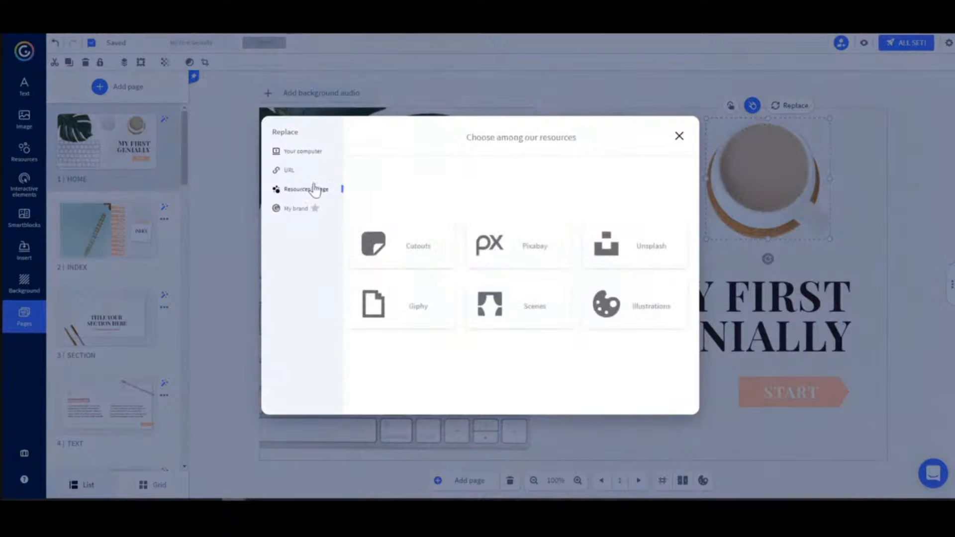
left_click(407, 249)
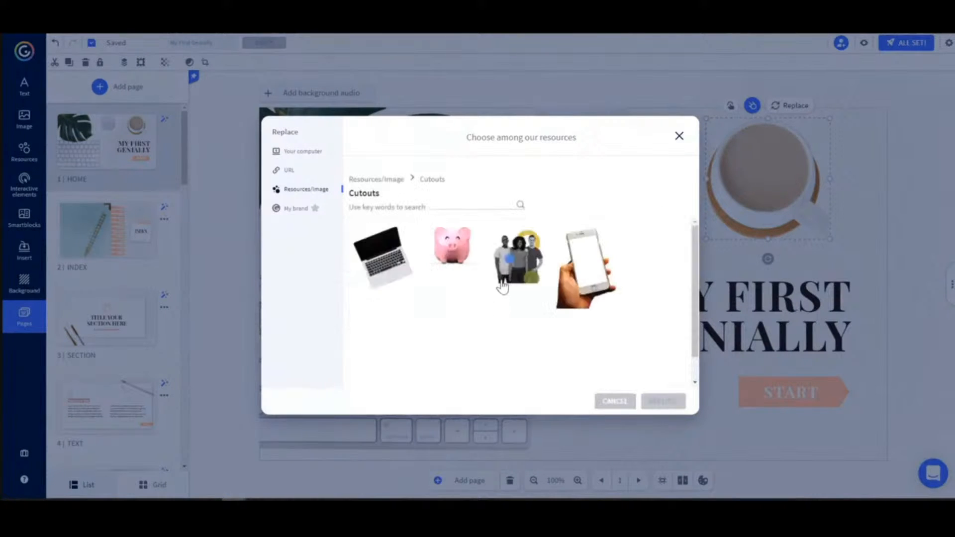
scroll(477, 271, "down", 5)
scroll(478, 271, "down", 10)
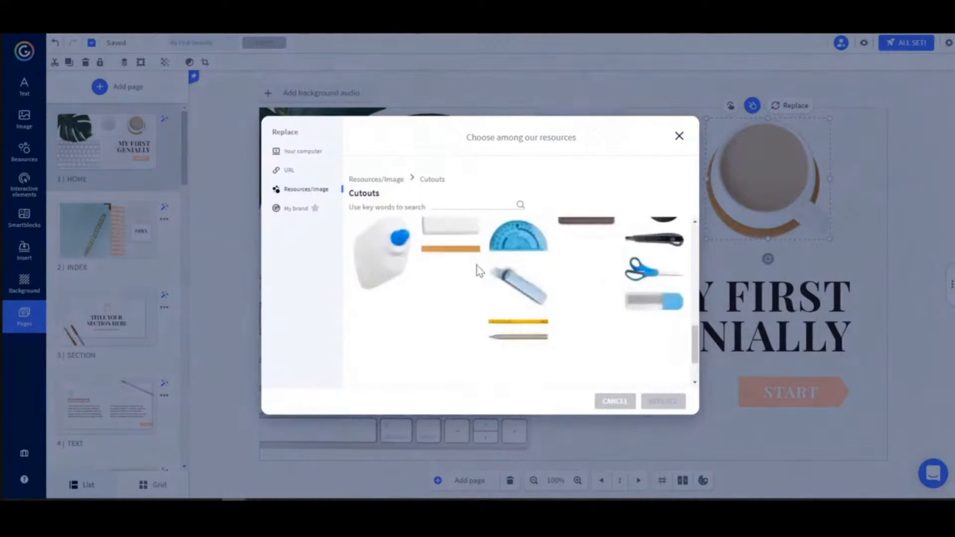
scroll(478, 271, "down", 2)
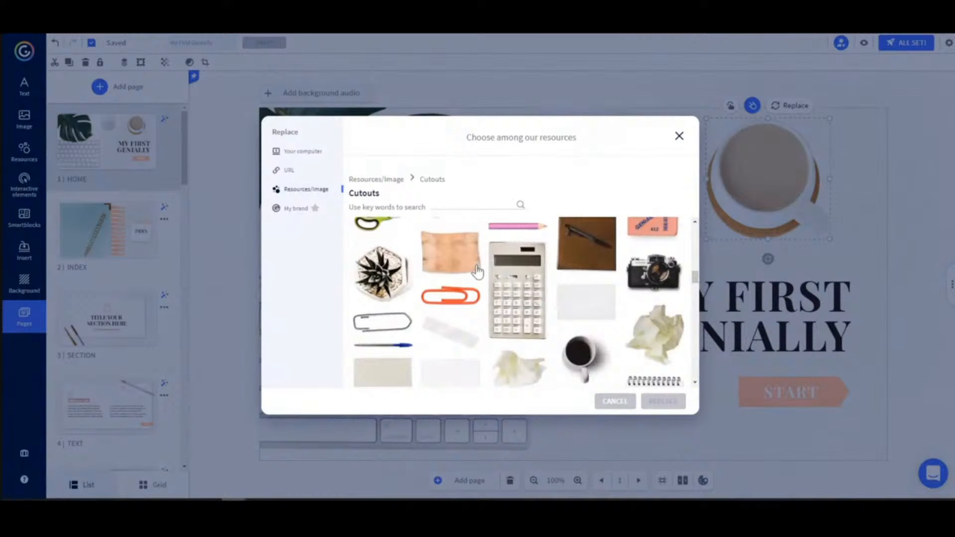
left_click(379, 279)
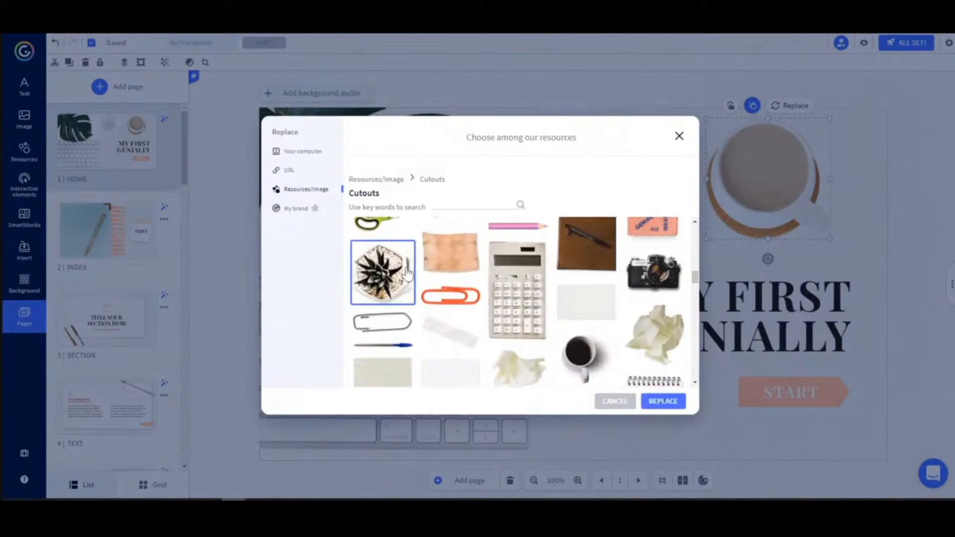
left_click(670, 402)
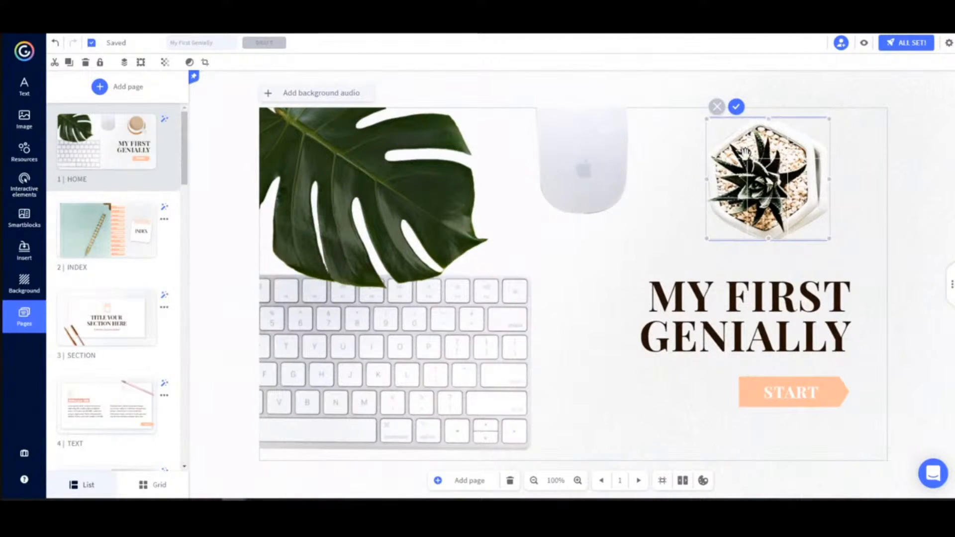
left_click(736, 108)
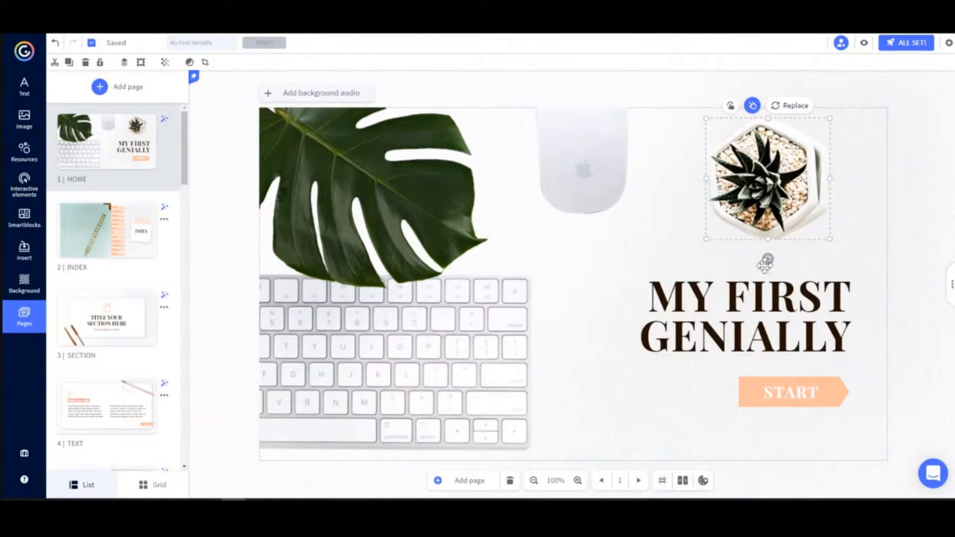
Look through the images and resources available for insertion, including icons, shapes, charts, illustrations, scenes and maps
left_click(24, 121)
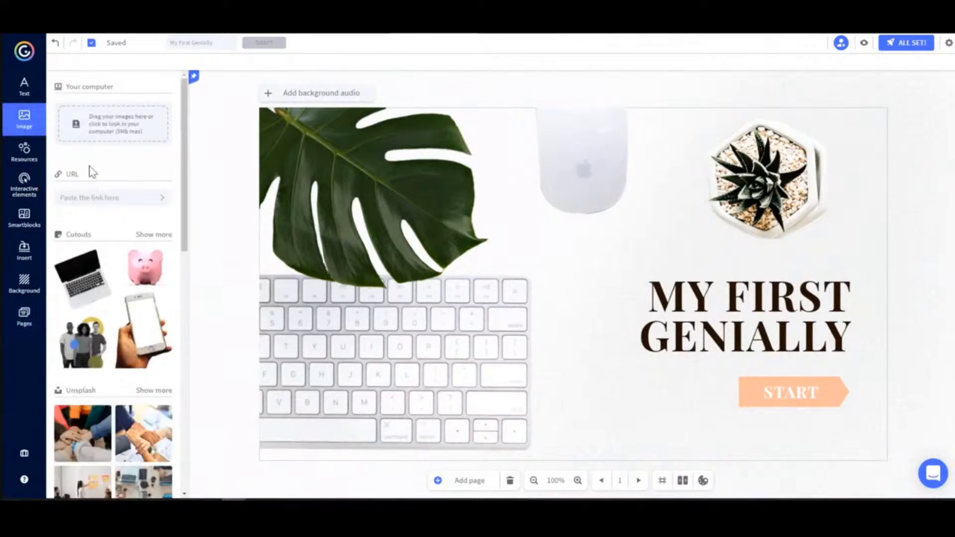
scroll(116, 174, "down", 6)
scroll(116, 174, "up", 4)
scroll(115, 174, "up", 3)
left_click(24, 151)
scroll(123, 180, "down", 2)
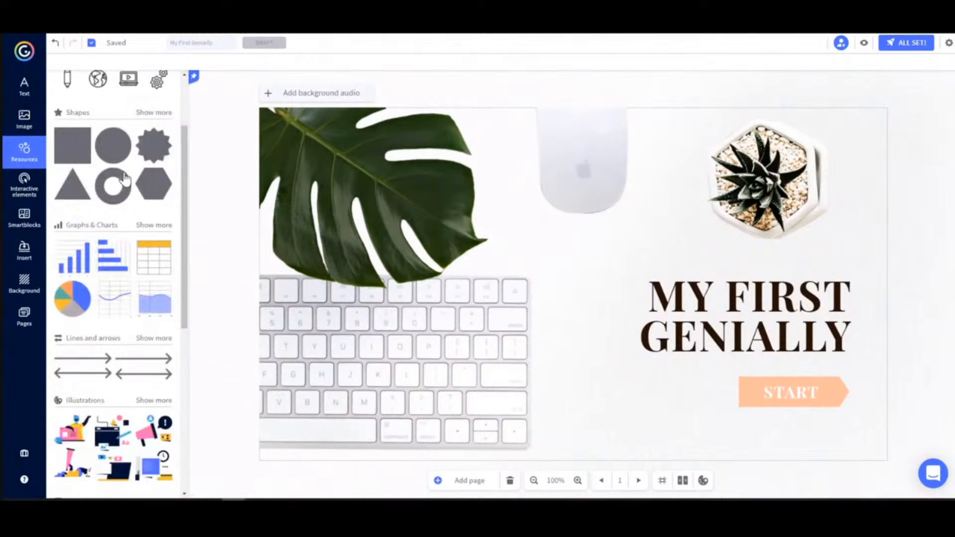
scroll(123, 181, "down", 3)
scroll(124, 184, "down", 3)
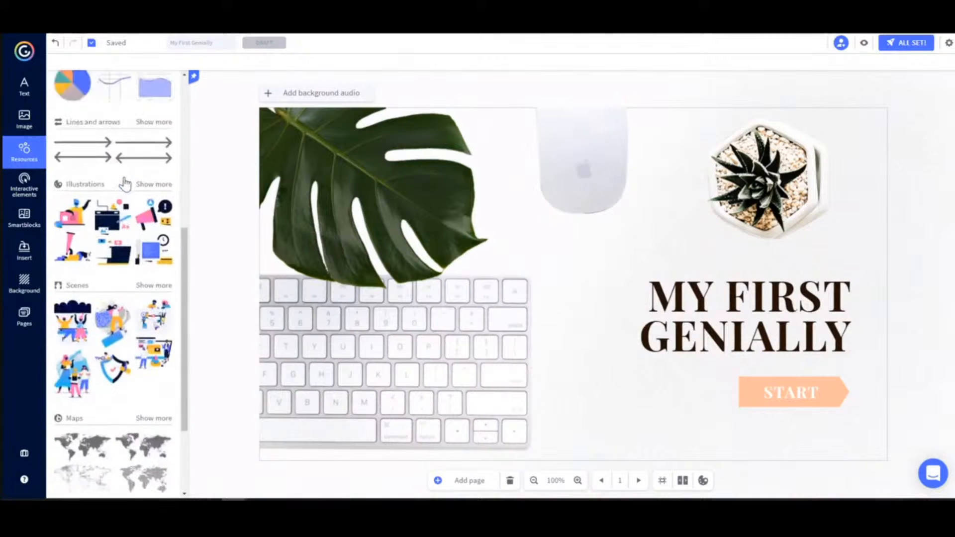
scroll(124, 184, "up", 1)
scroll(124, 184, "up", 5)
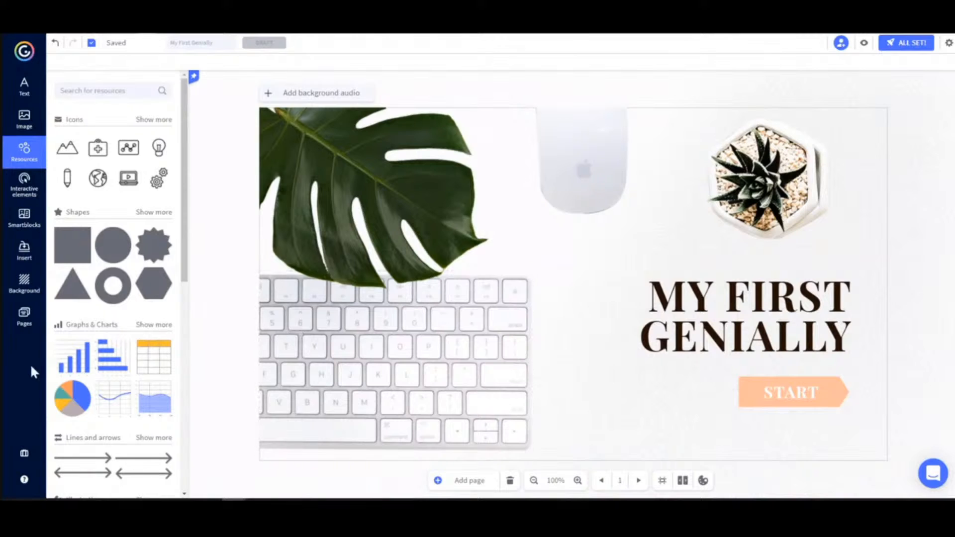
Open the Index page and look through the presentation's page list down to the Process pages
left_click(8, 319)
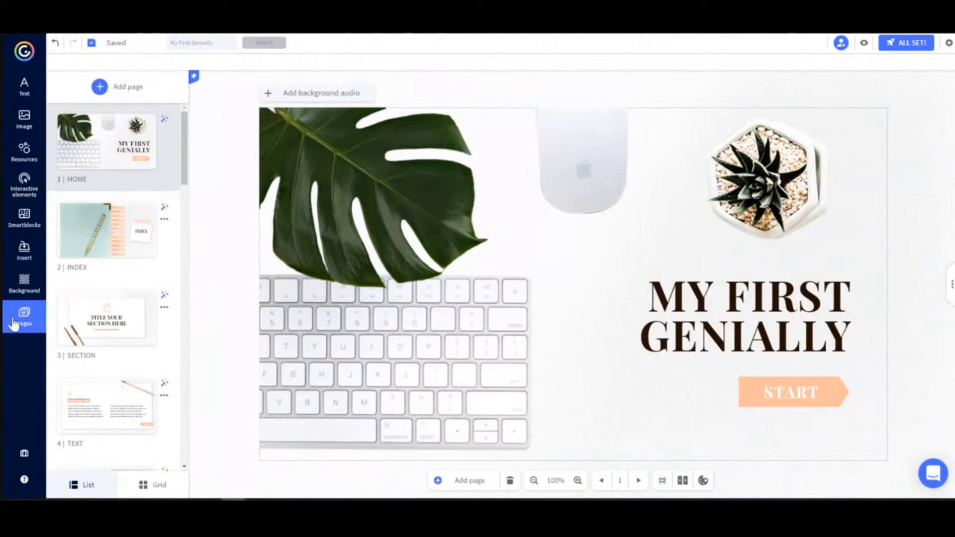
left_click(95, 240)
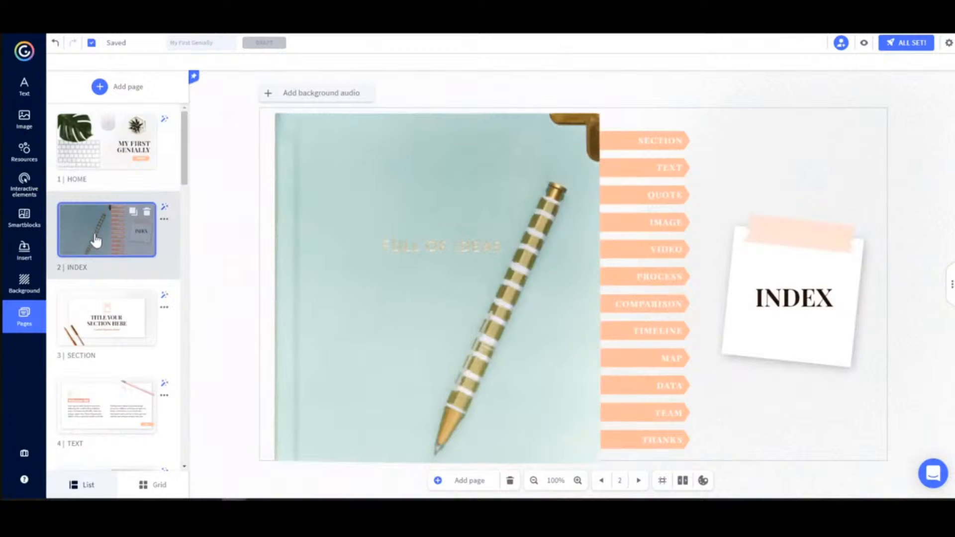
scroll(80, 268, "down", 2)
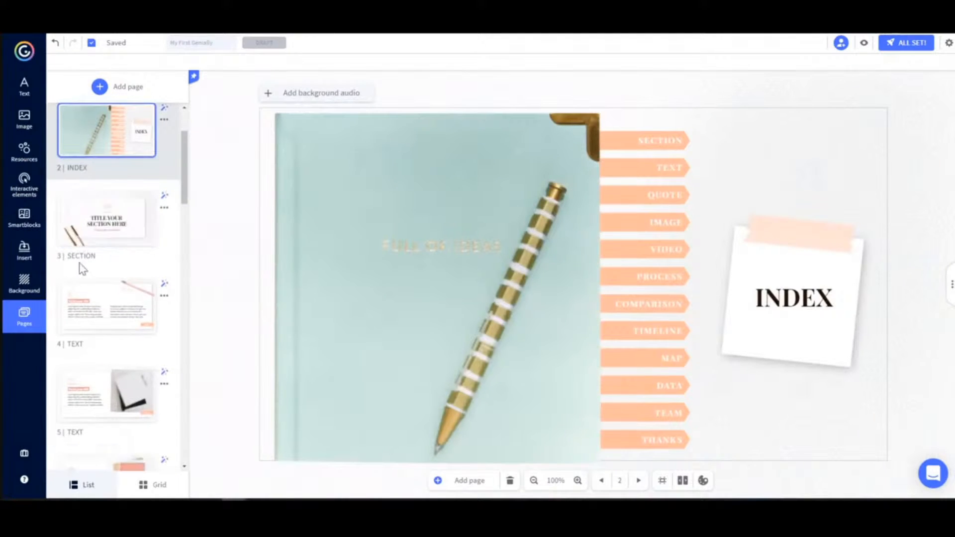
scroll(82, 269, "down", 1)
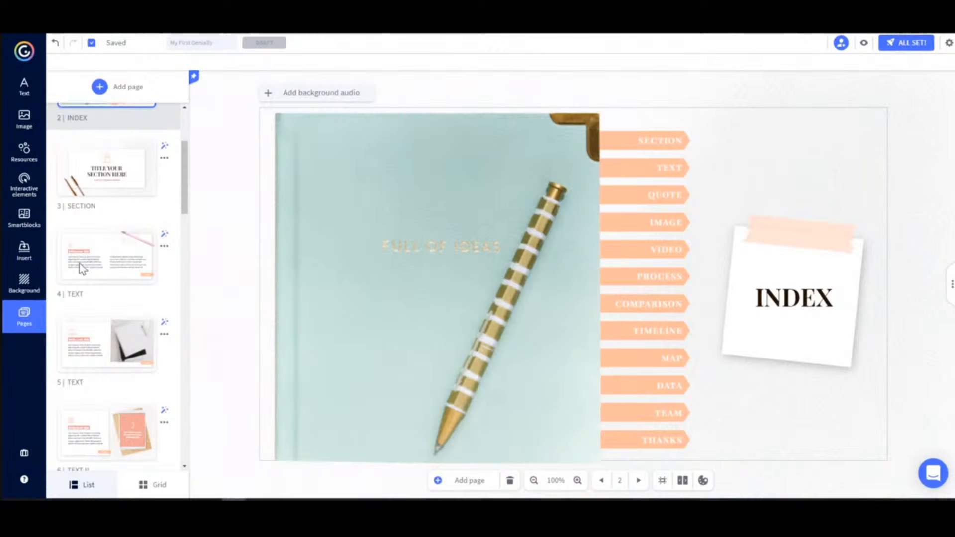
scroll(78, 271, "down", 1)
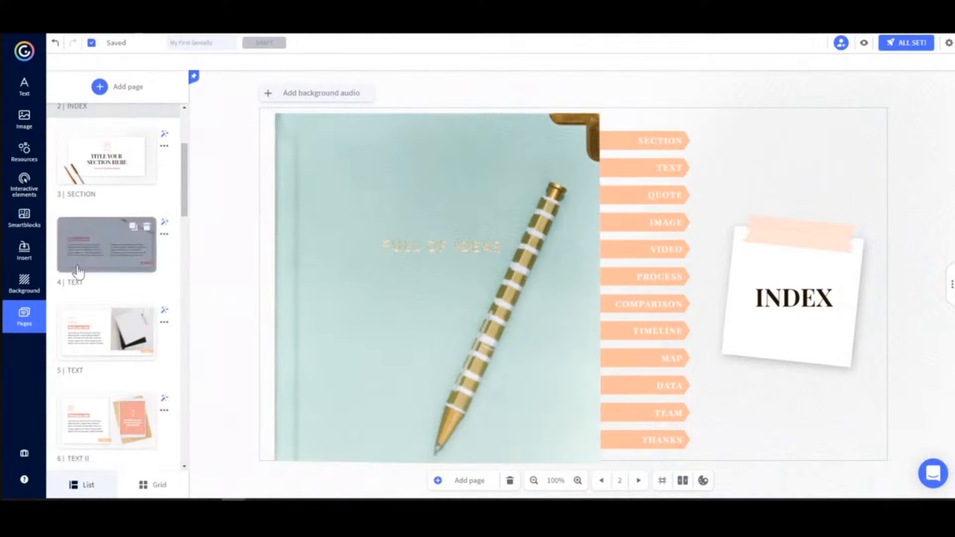
scroll(78, 271, "down", 4)
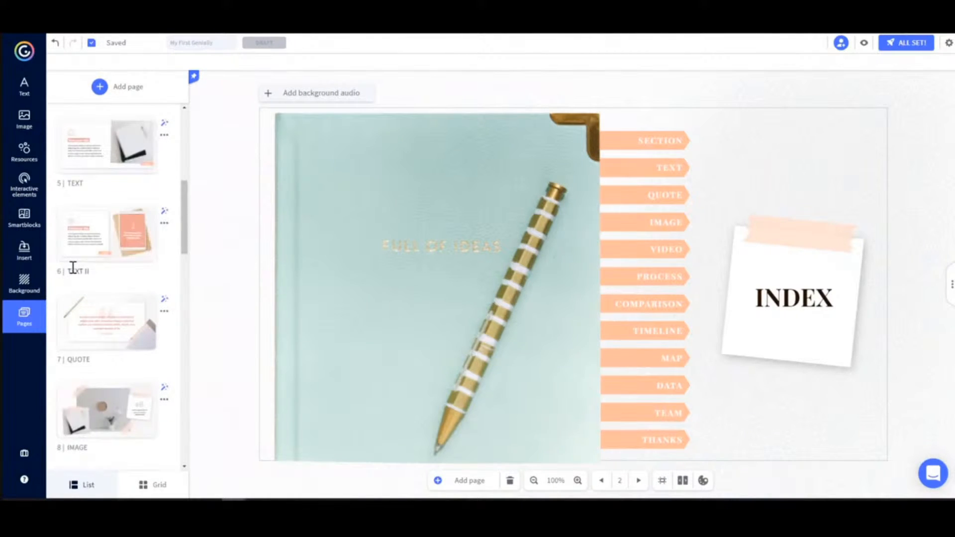
scroll(72, 268, "down", 2)
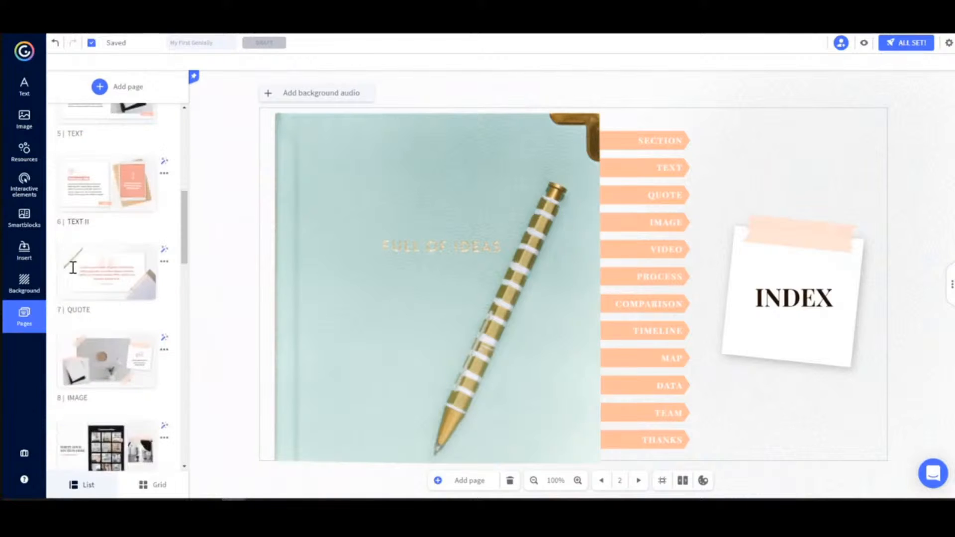
scroll(74, 273, "down", 1)
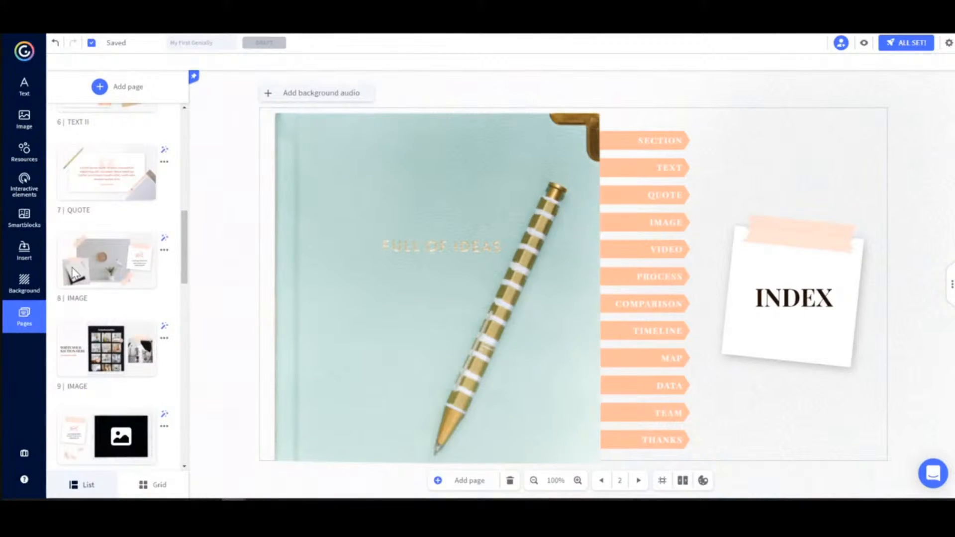
scroll(73, 273, "down", 1)
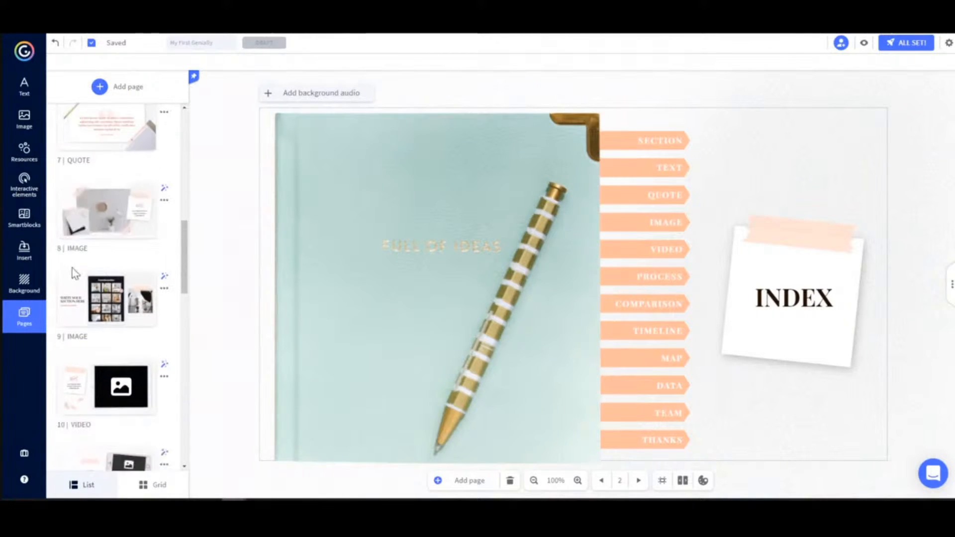
scroll(72, 268, "down", 2)
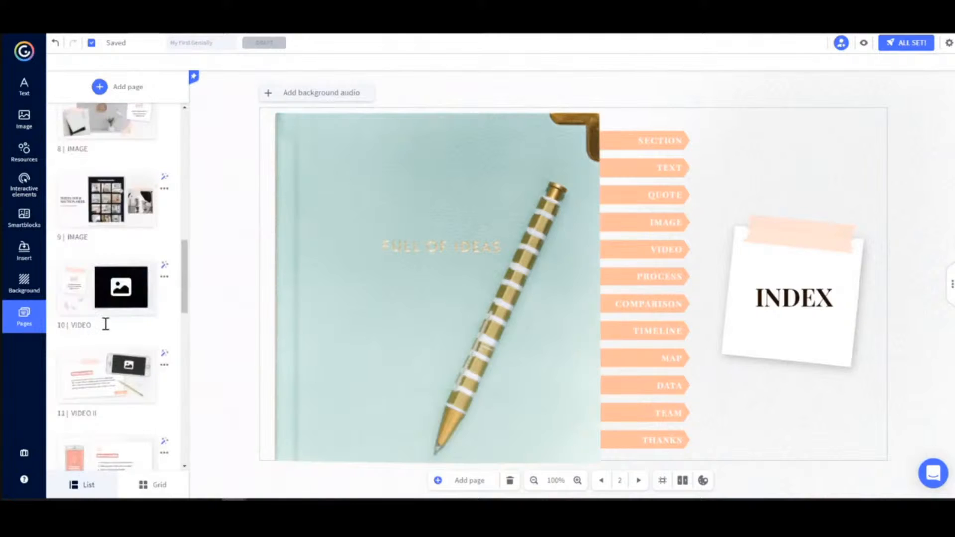
scroll(106, 323, "down", 2)
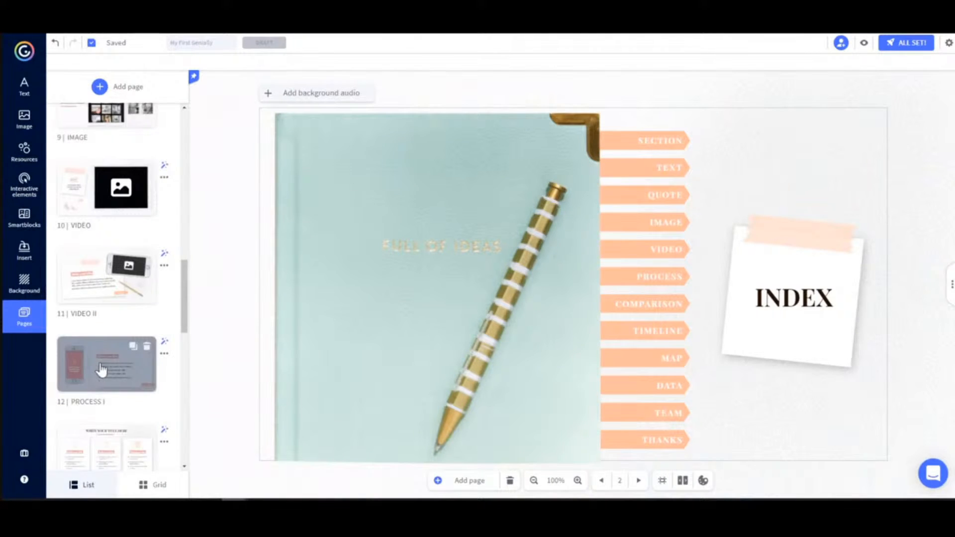
Move the PROCESS I page ahead of the VIDEO II page in the page order
scroll(101, 369, "down", 1)
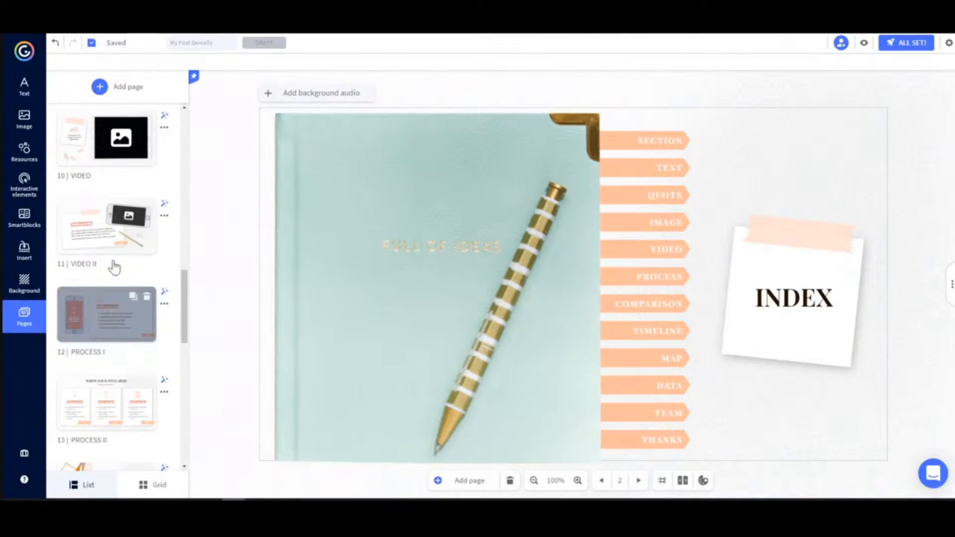
left_click_drag(114, 299, 116, 233)
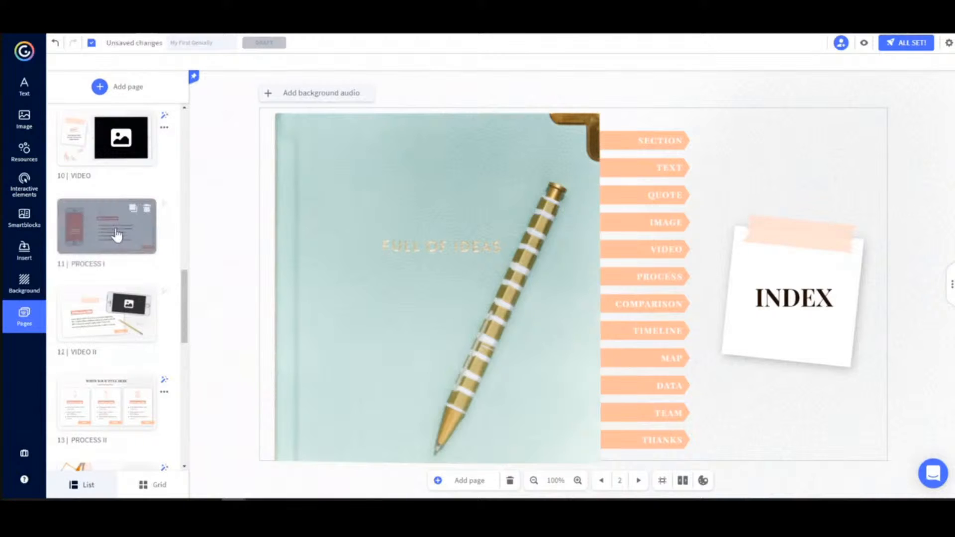
scroll(114, 236, "down", 1)
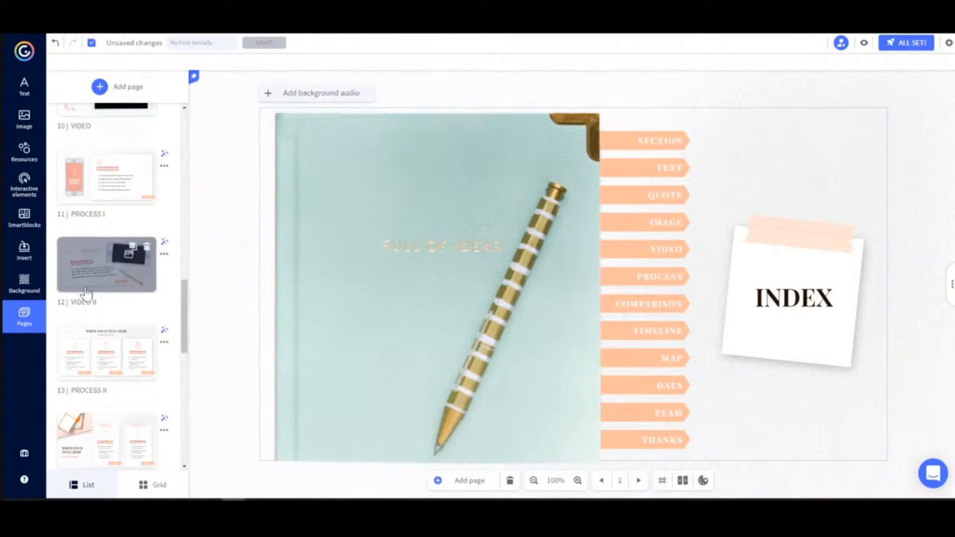
Add the current template's two-column TEXT page after the Index page and duplicate it
left_click(107, 90)
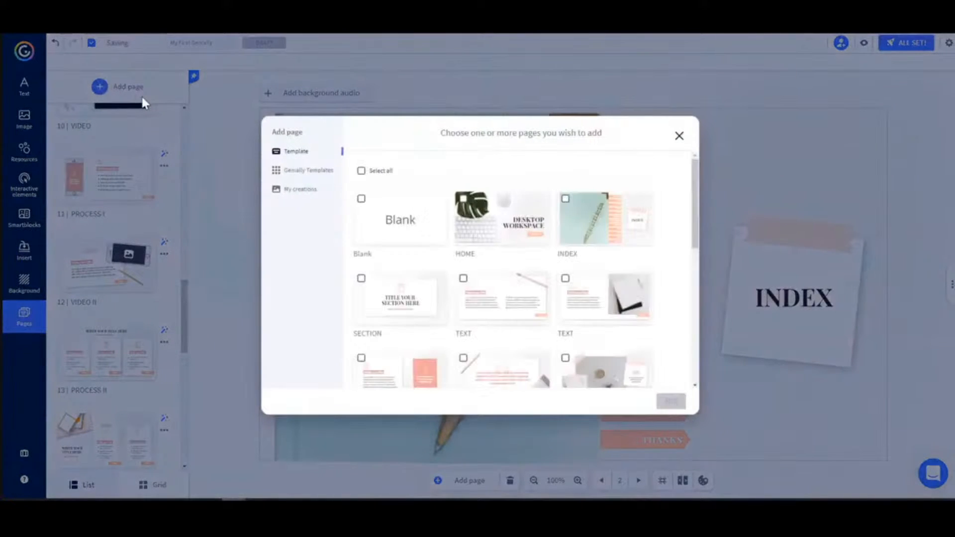
left_click(308, 170)
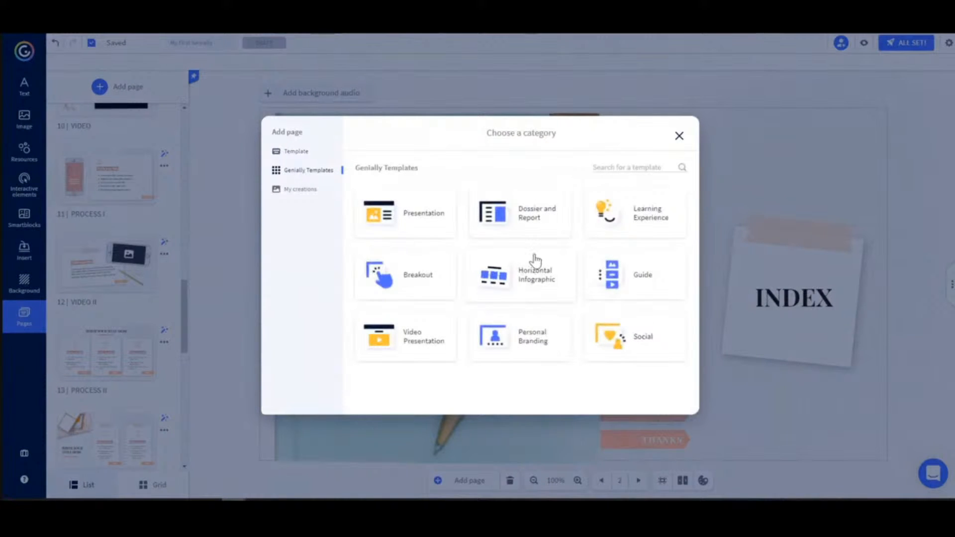
left_click(300, 191)
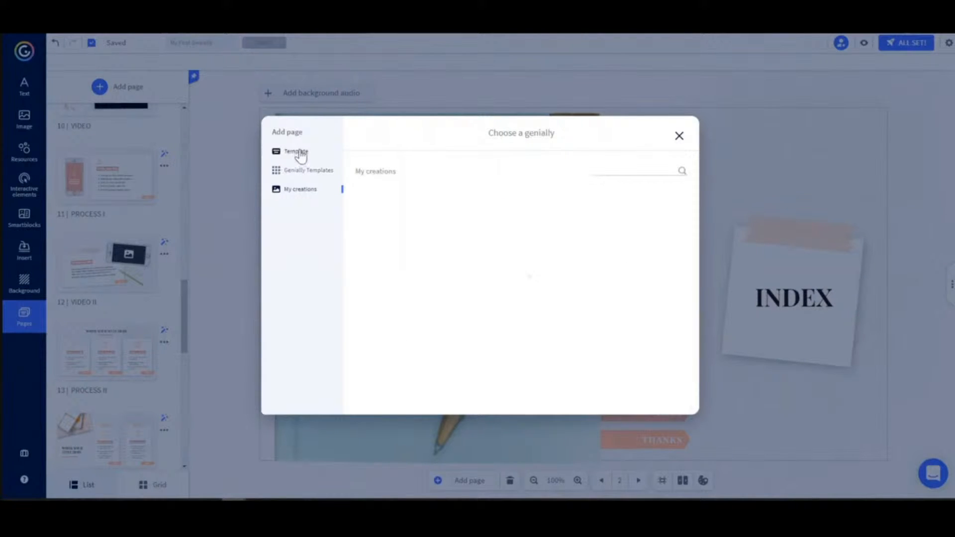
left_click(296, 155)
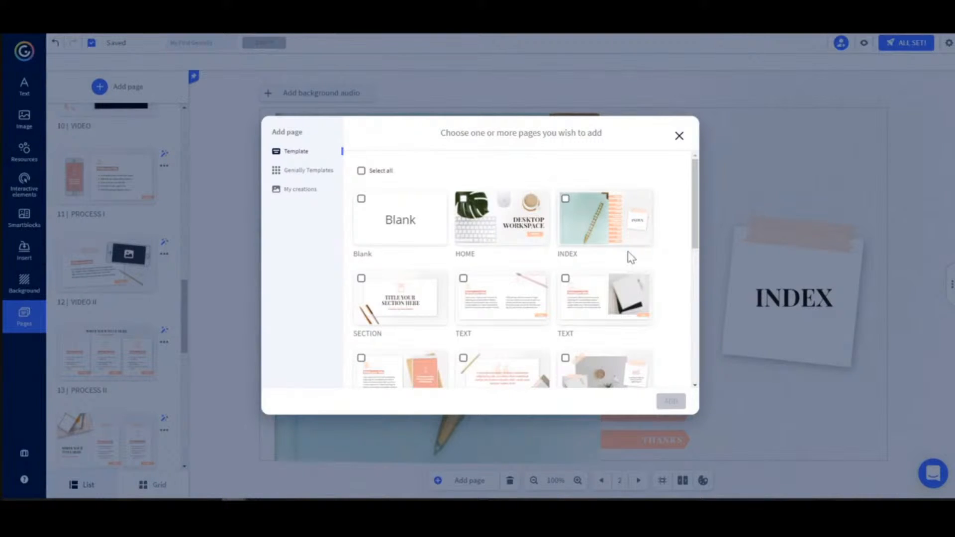
left_click(463, 278)
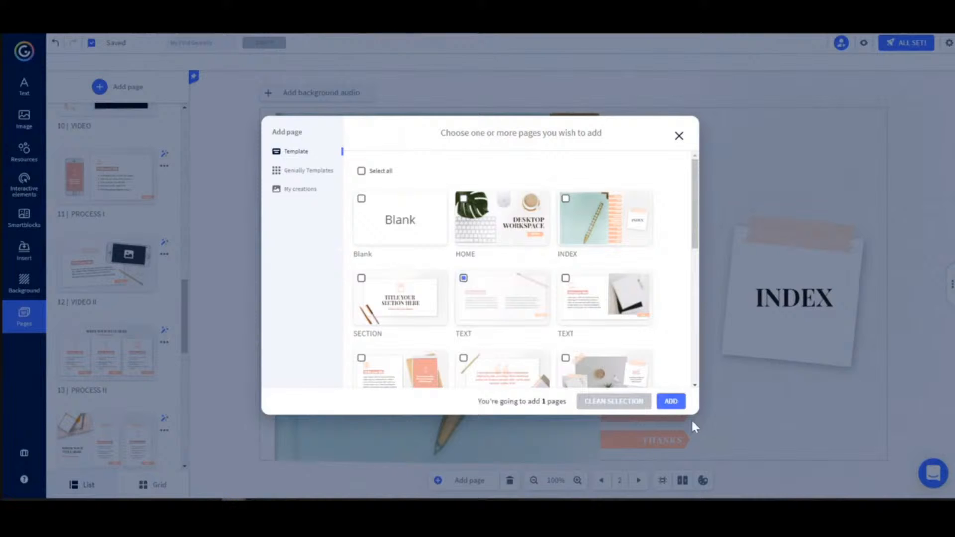
left_click(672, 401)
mouse_move(118, 154)
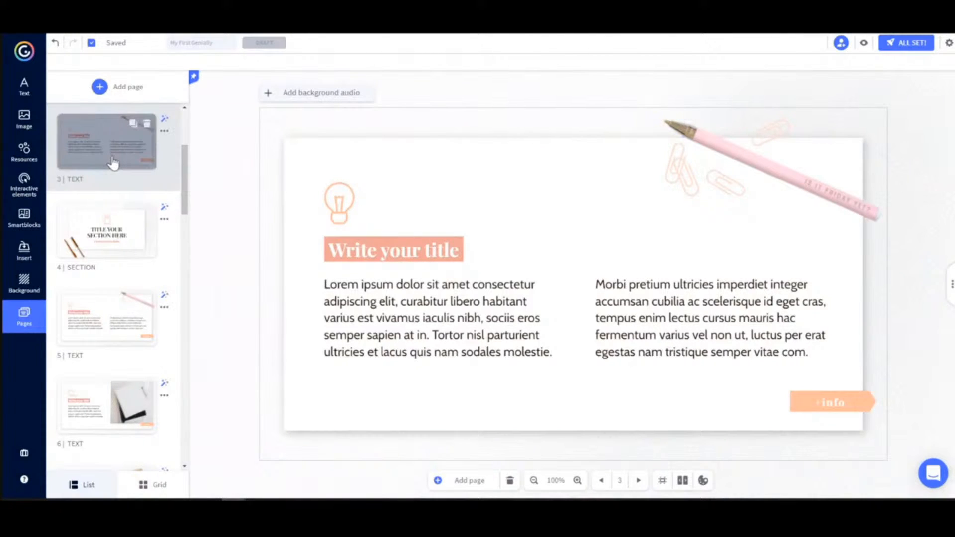
left_click(133, 129)
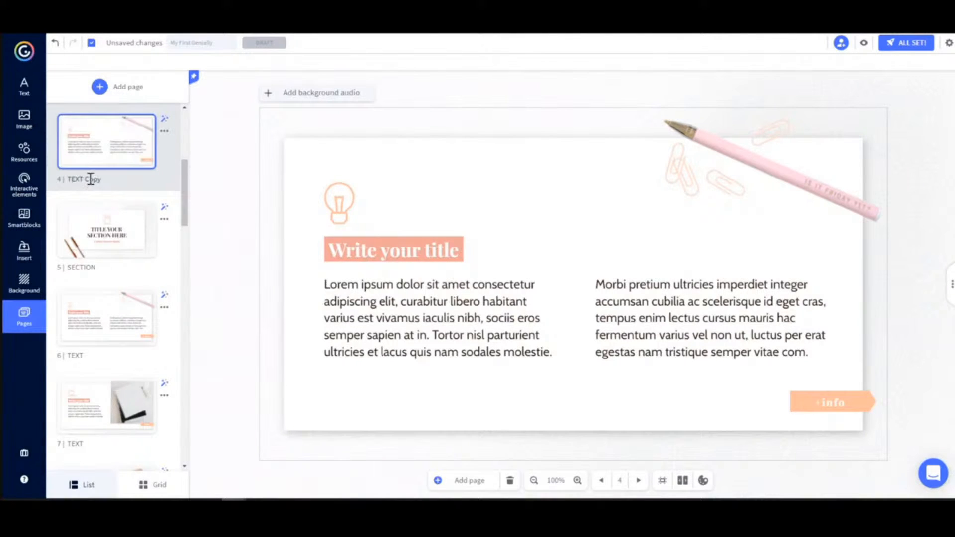
Rename the duplicated text page, page 4, as "Title 1"
left_click_drag(98, 179, 67, 180)
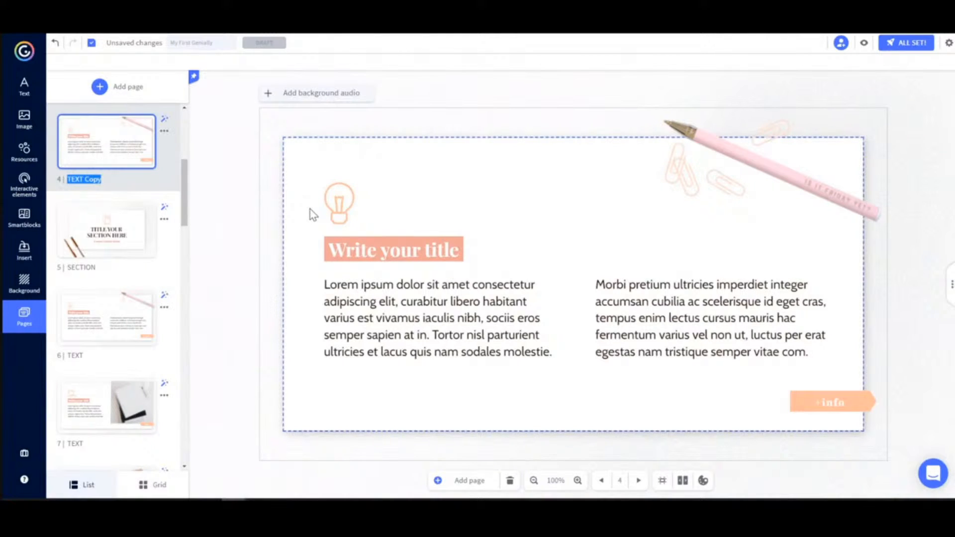
type("1itle 1")
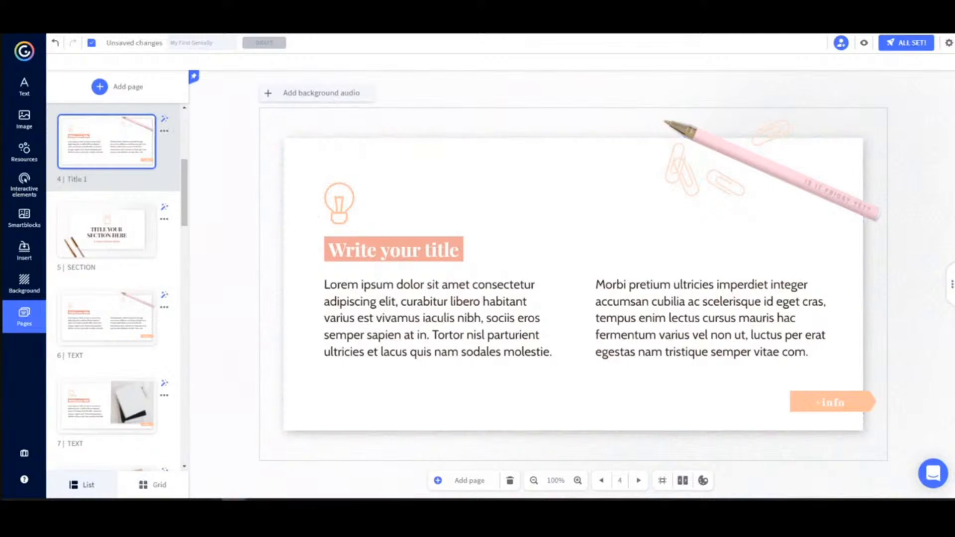
key("Return")
Preview the presentation from the INDEX page, follow its MAP link and return to editing
scroll(107, 213, "up", 3)
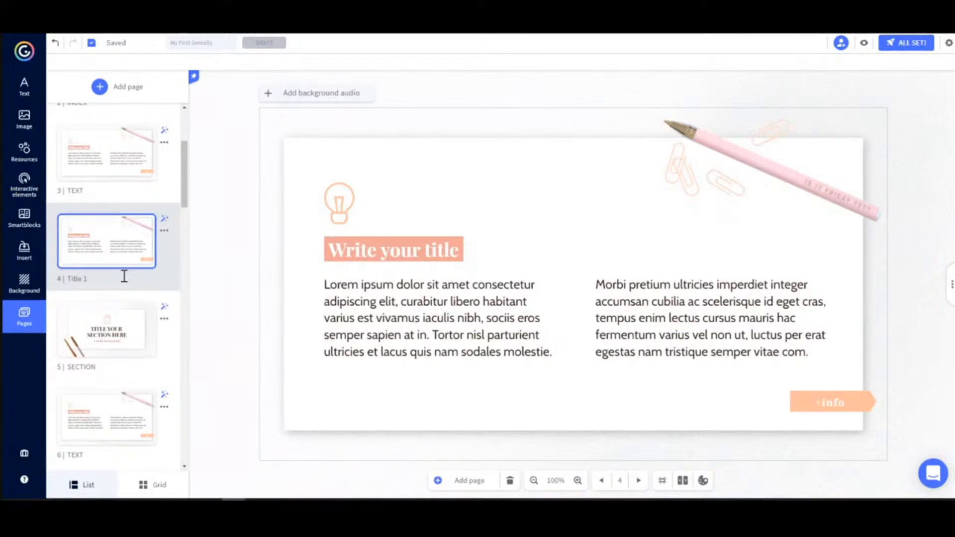
scroll(137, 273, "up", 3)
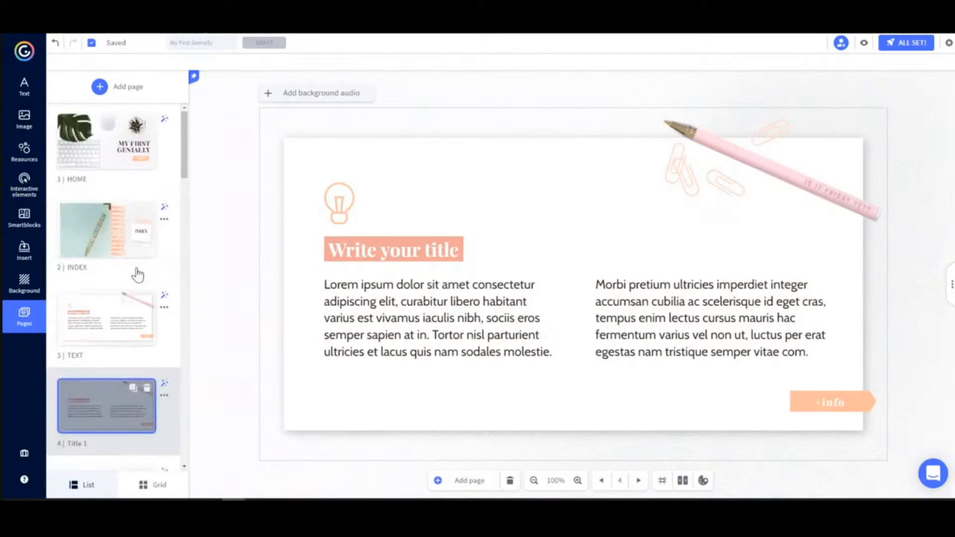
left_click(128, 232)
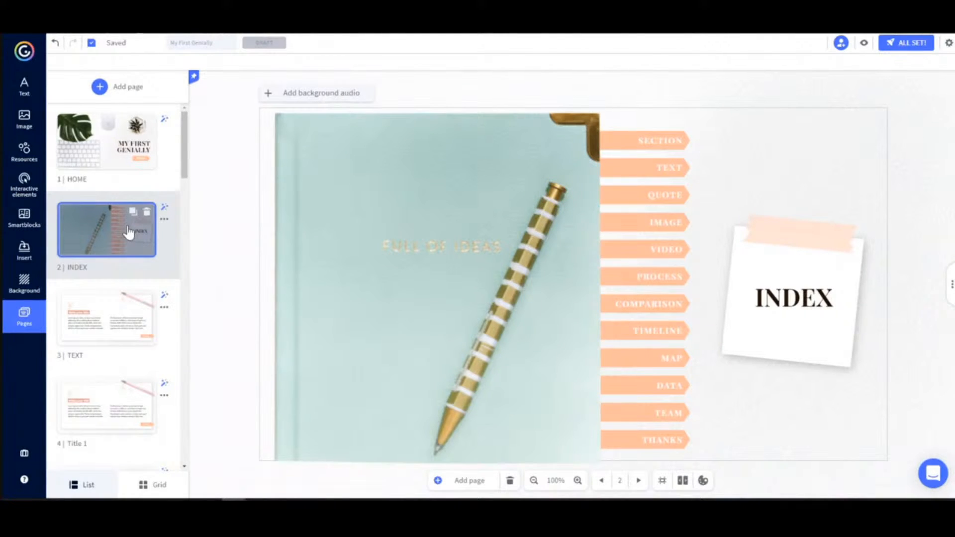
left_click(865, 45)
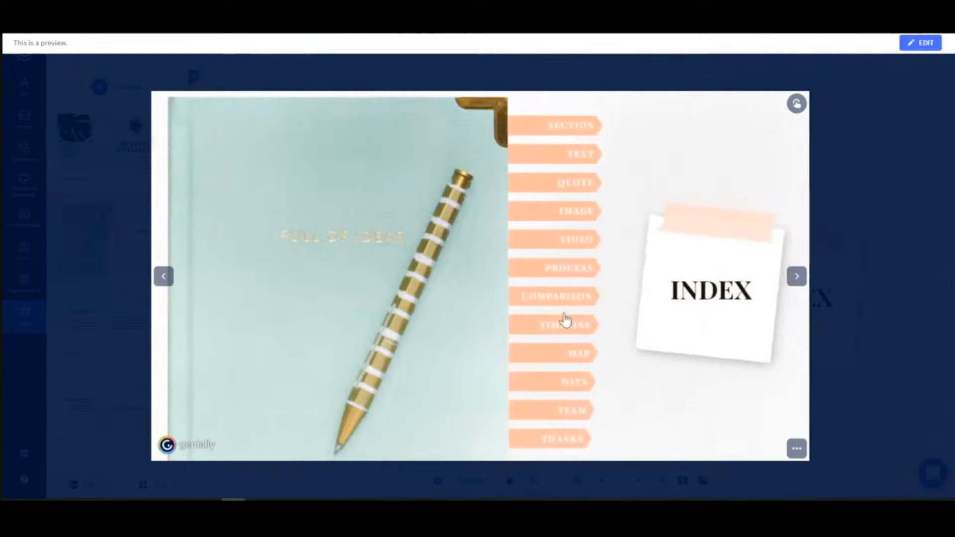
left_click(583, 356)
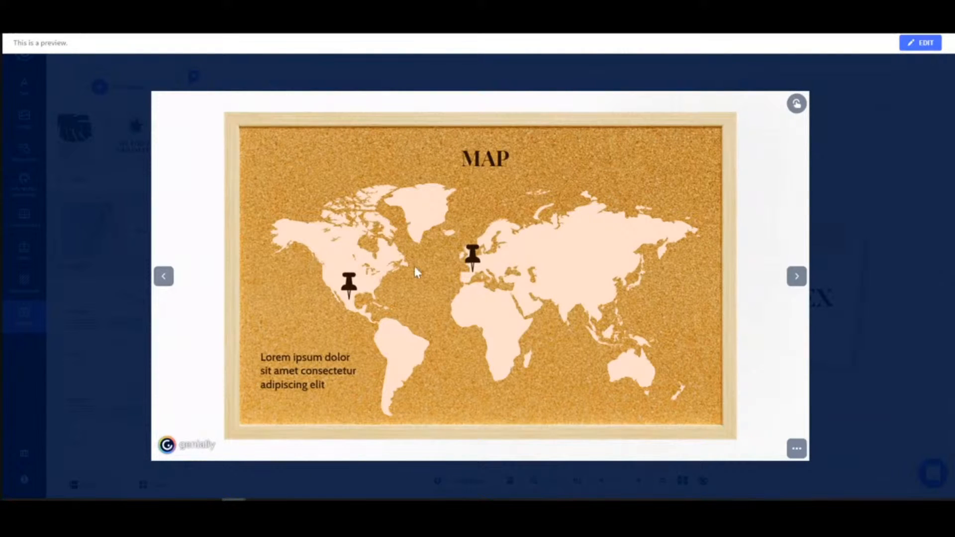
left_click(924, 43)
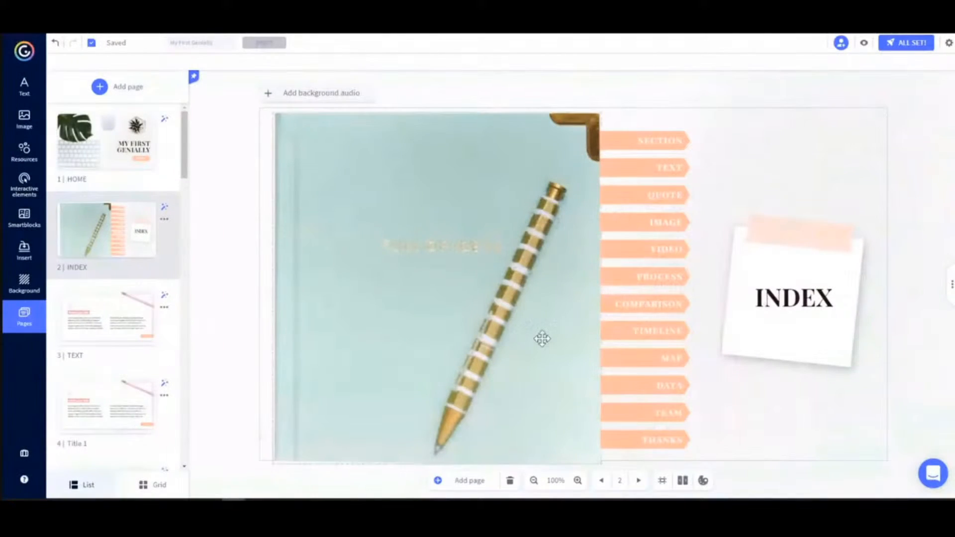
Preview the Title 1 page, open the window behind its +info label and close it
scroll(120, 333, "down", 2)
left_click(122, 331)
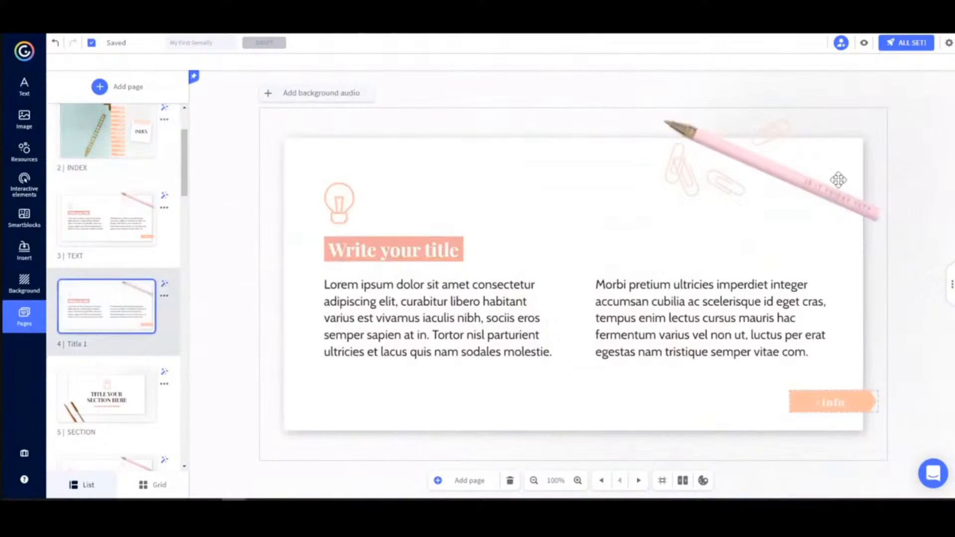
left_click(865, 44)
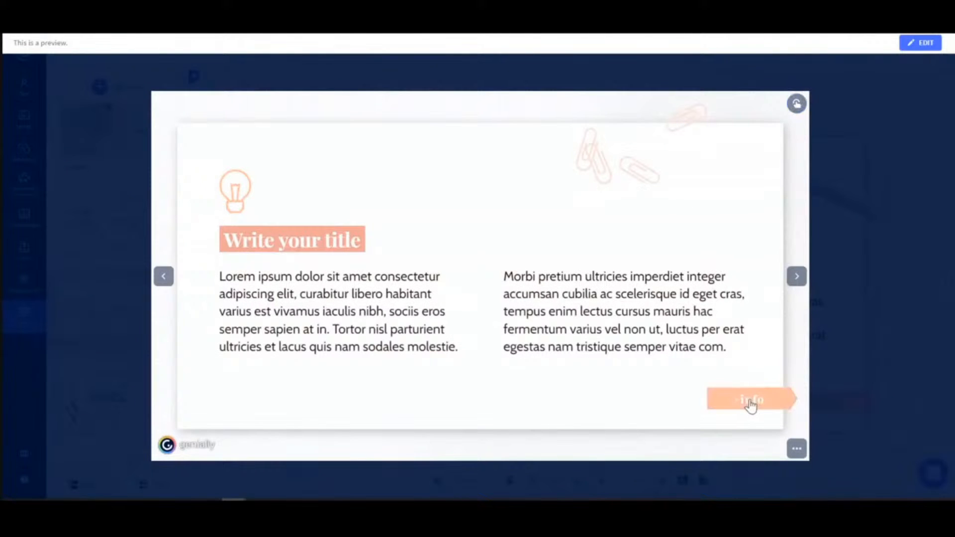
left_click(751, 403)
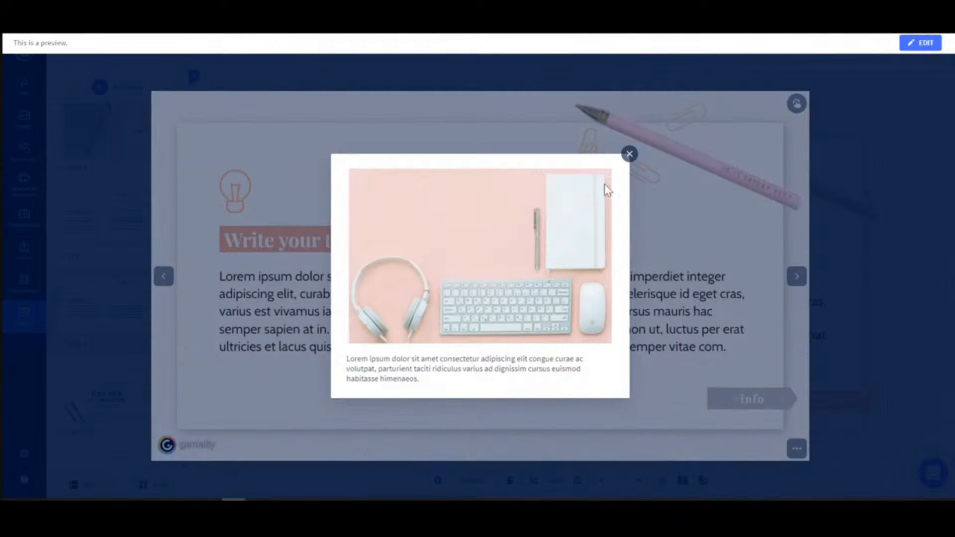
left_click(629, 154)
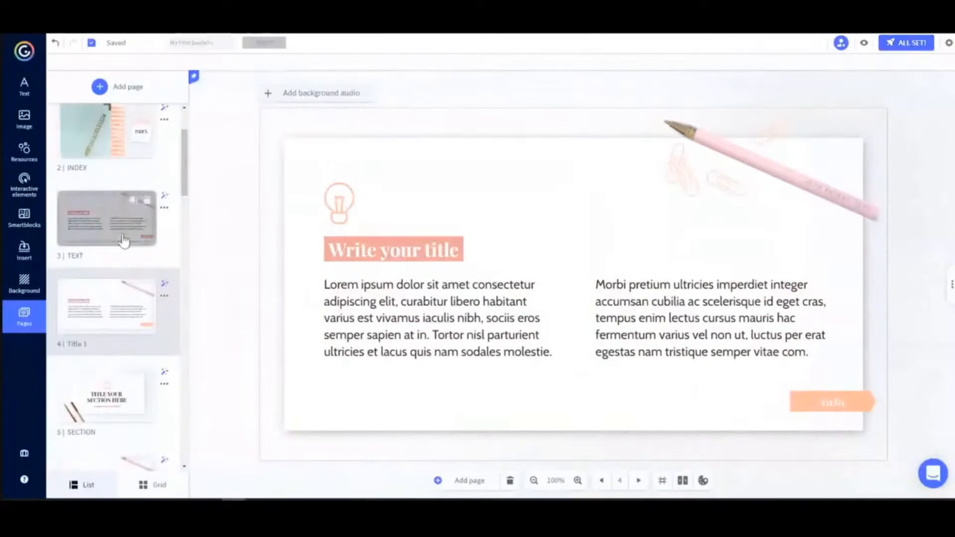
Add a tooltip reading "This is a tooltip." to the stapler icon on page 10, IMAGE
scroll(122, 234, "down", 5)
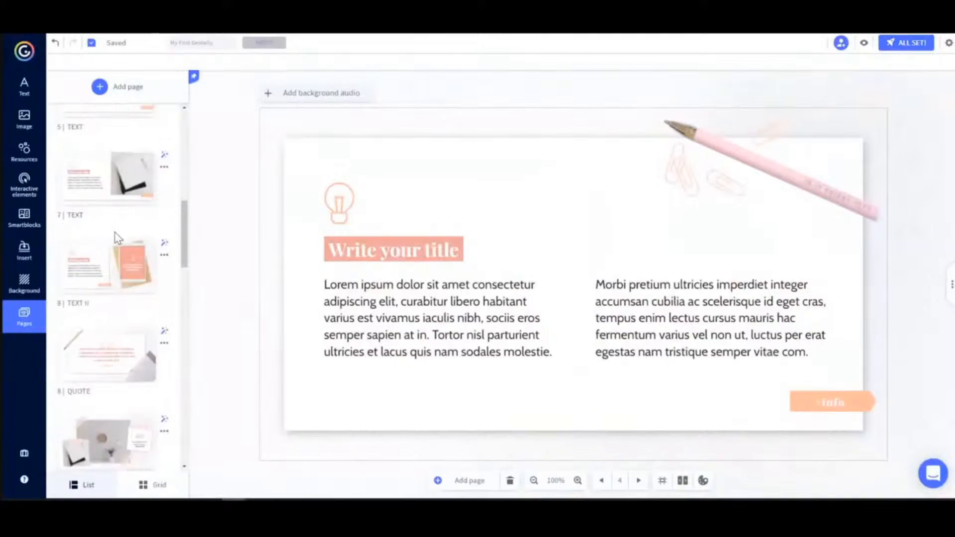
scroll(117, 238, "down", 3)
left_click(92, 325)
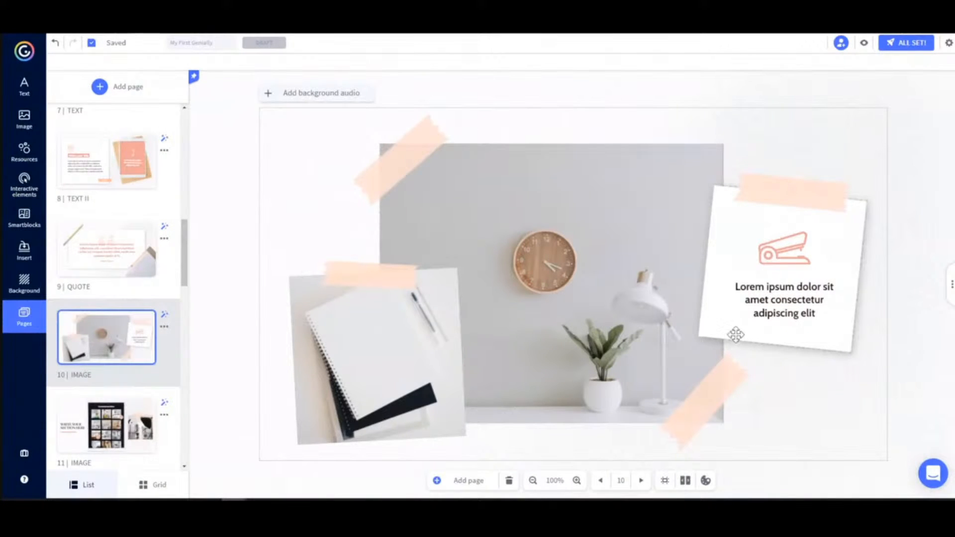
left_click(790, 251)
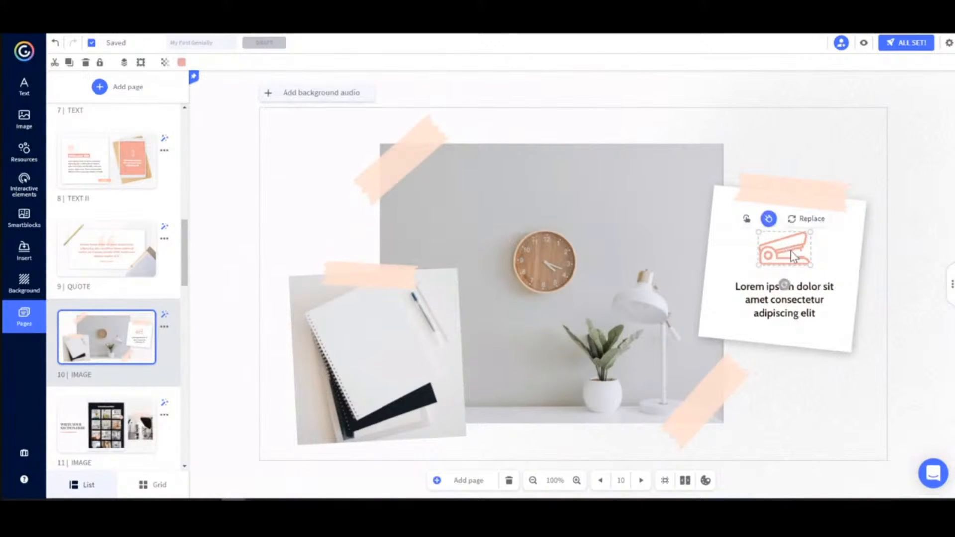
left_click(747, 219)
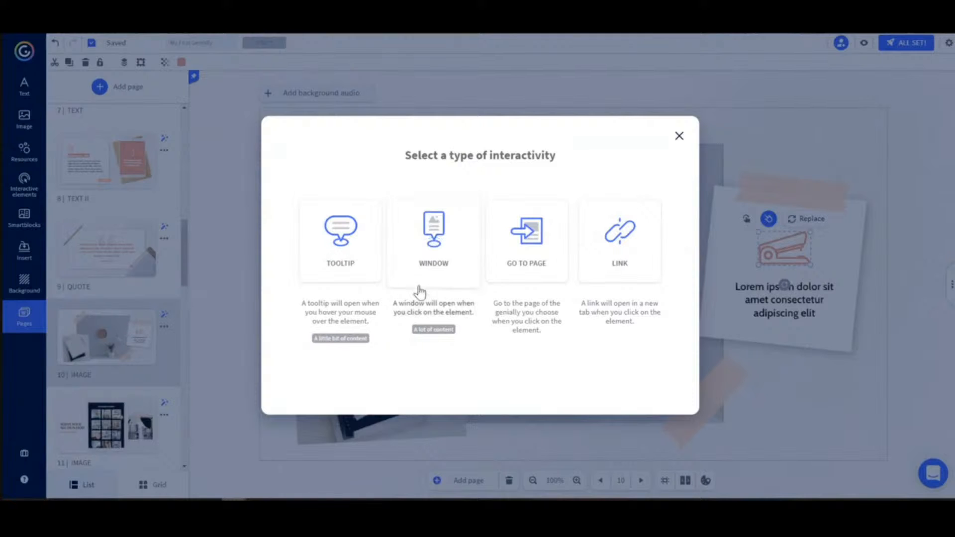
left_click(344, 245)
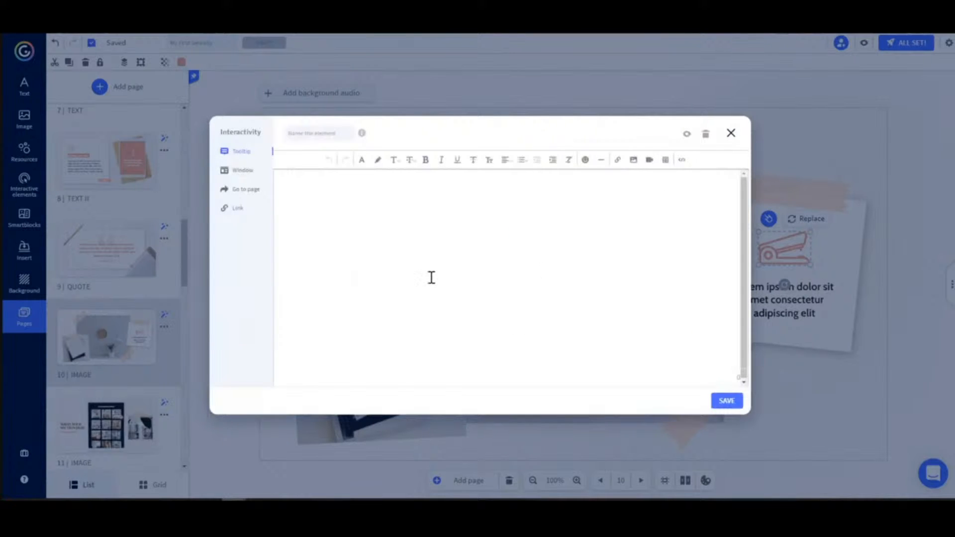
type("This is a tooltip.")
left_click(737, 402)
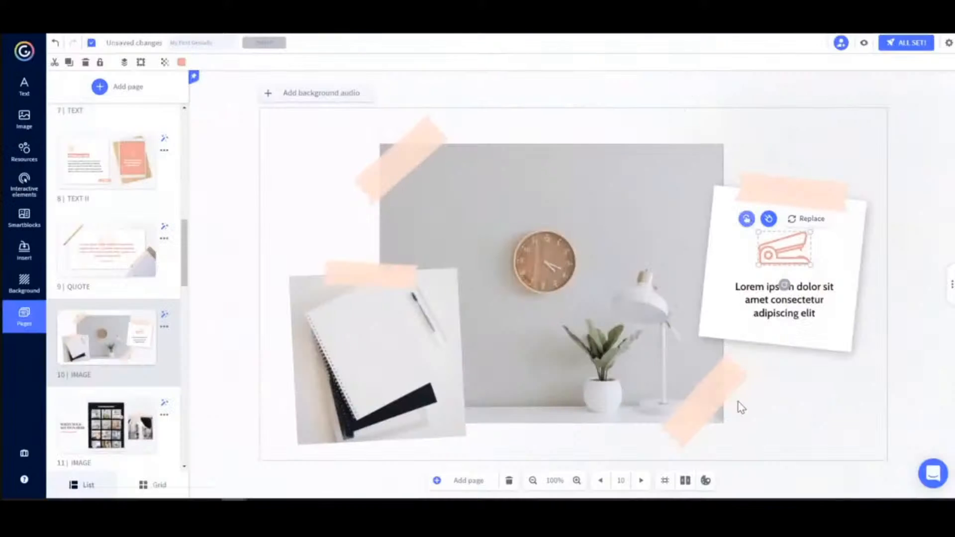
Preview the IMAGE page to check the stapler icon's tooltip, and return to editing
left_click(864, 45)
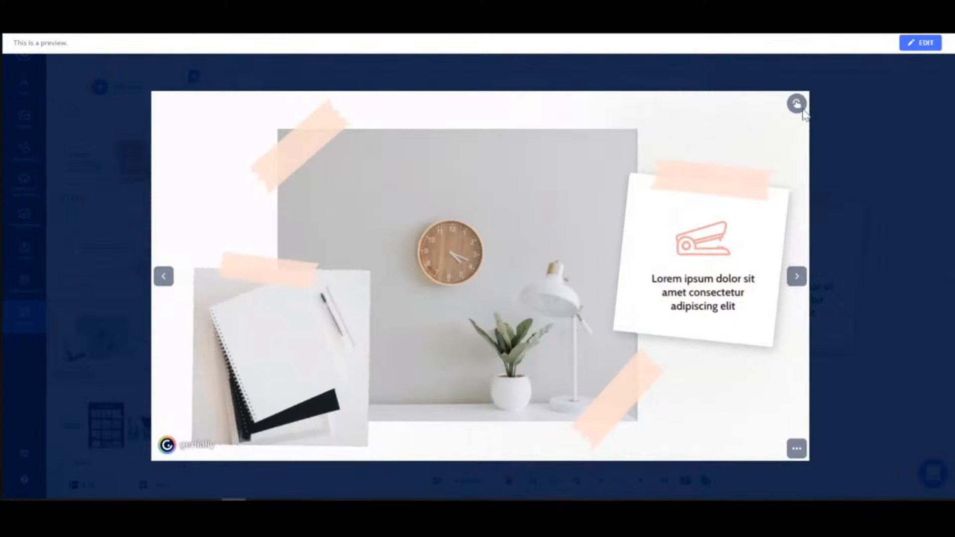
mouse_move(707, 245)
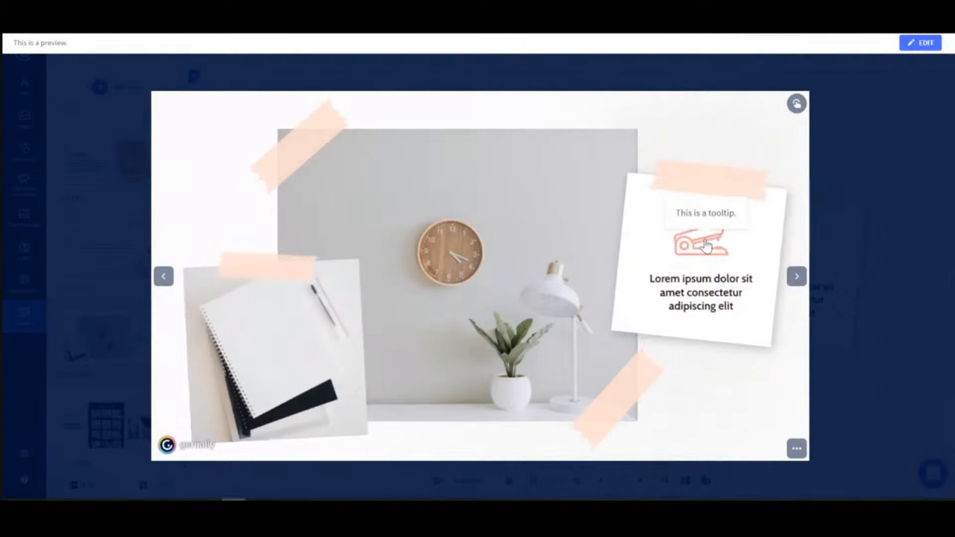
left_click(920, 45)
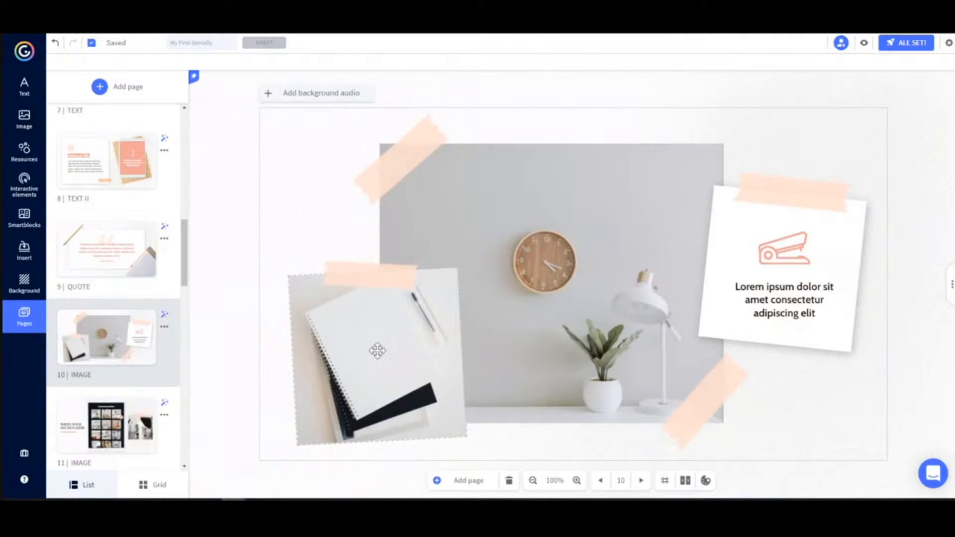
Add a window interactivity with the text "This is a window." to the notebook photo on the IMAGE page
left_click(321, 276)
left_click(342, 255)
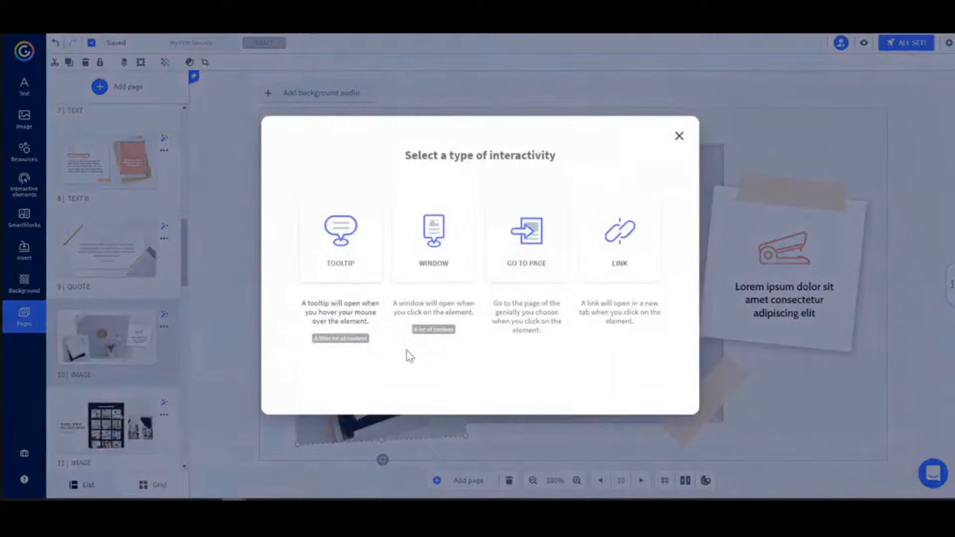
left_click(438, 264)
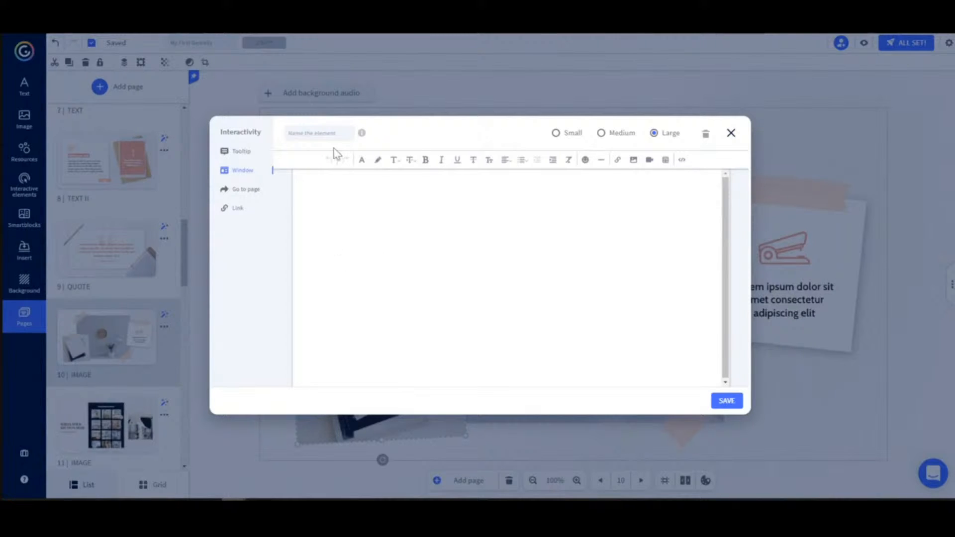
left_click(681, 160)
left_click(681, 162)
left_click(550, 223)
type("This is a window.")
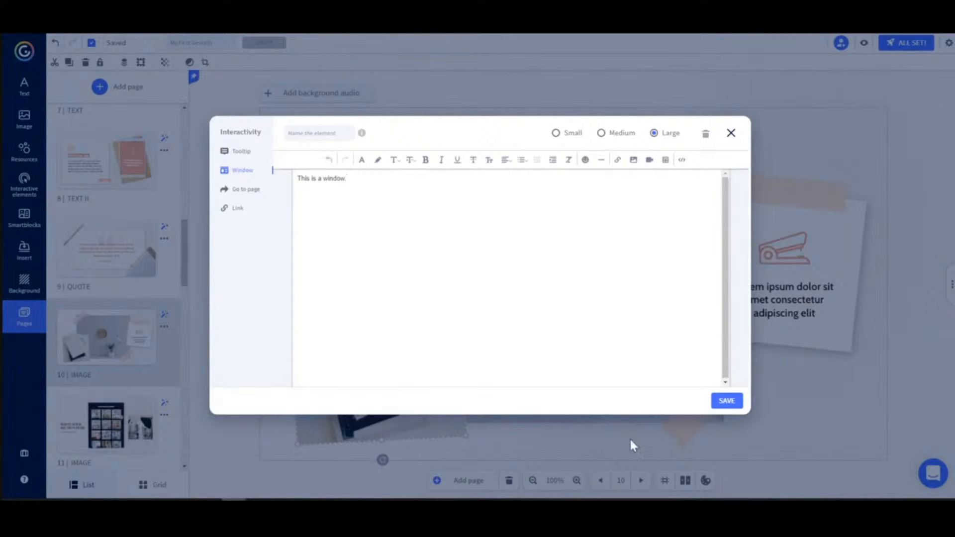
left_click(718, 402)
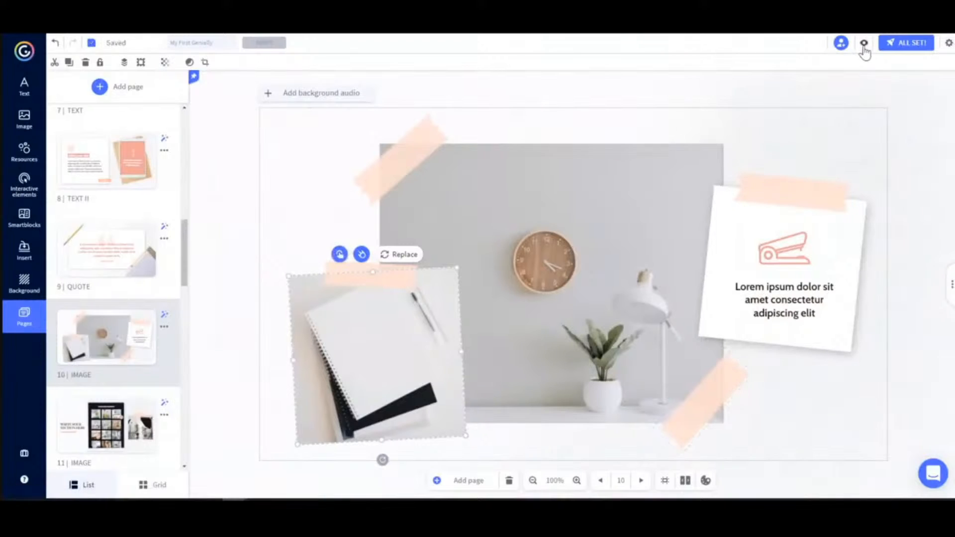
Preview the IMAGE page, open and close the notebook photo's window, and return to editing
left_click(866, 44)
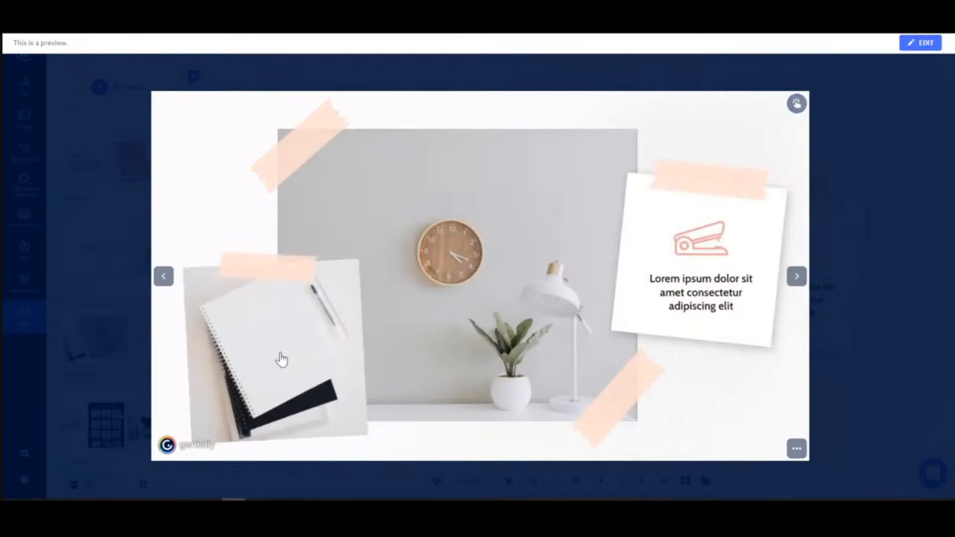
left_click(253, 347)
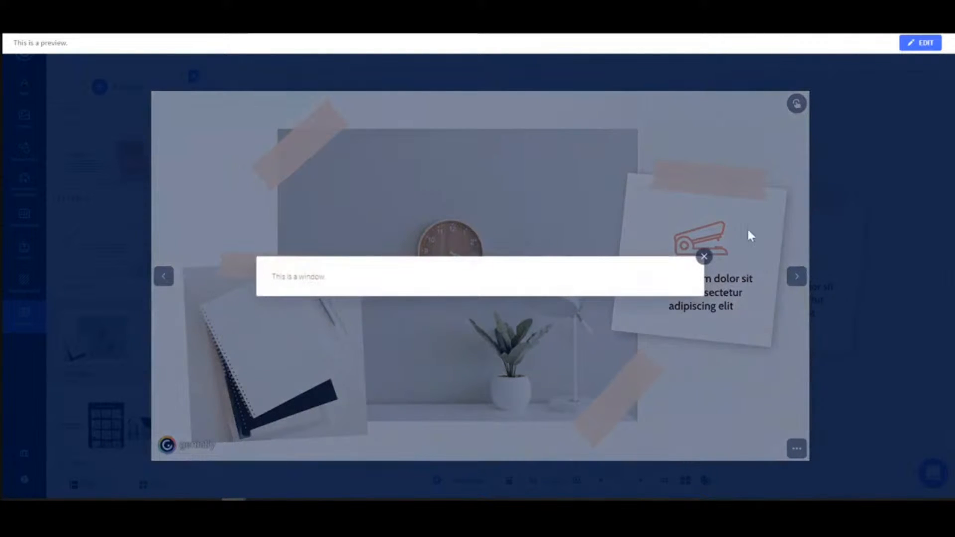
left_click(704, 257)
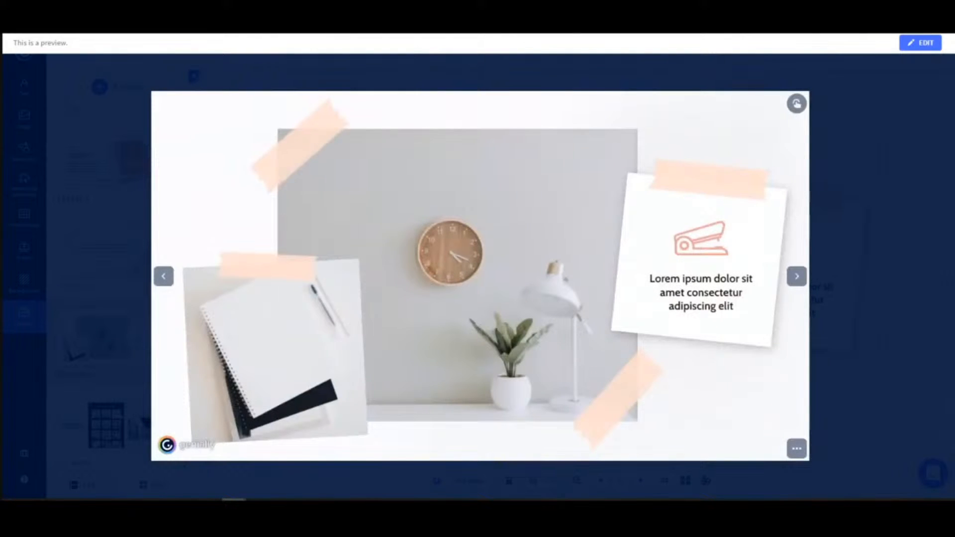
left_click(915, 43)
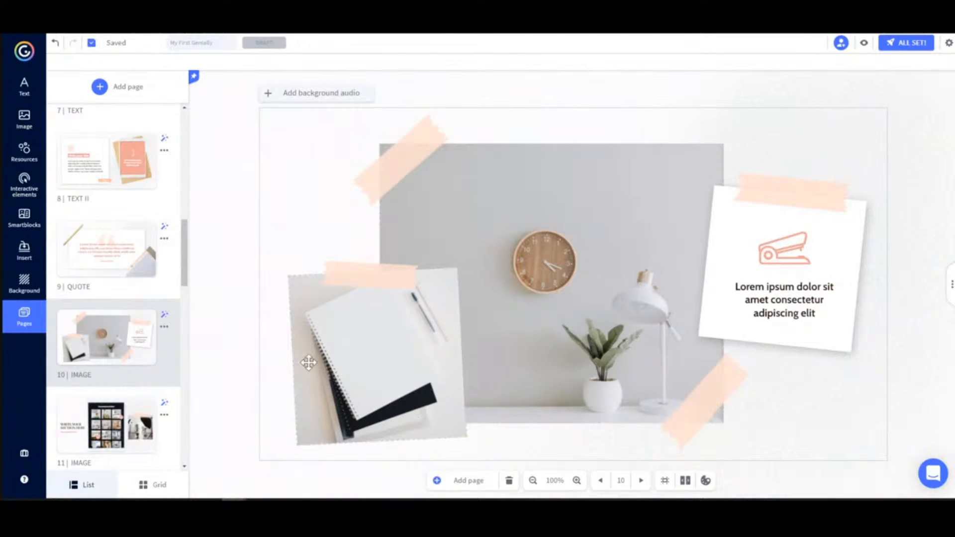
Check which page the SECTION button on page 2, INDEX, links to, leaving the link unchanged
scroll(145, 303, "up", 10)
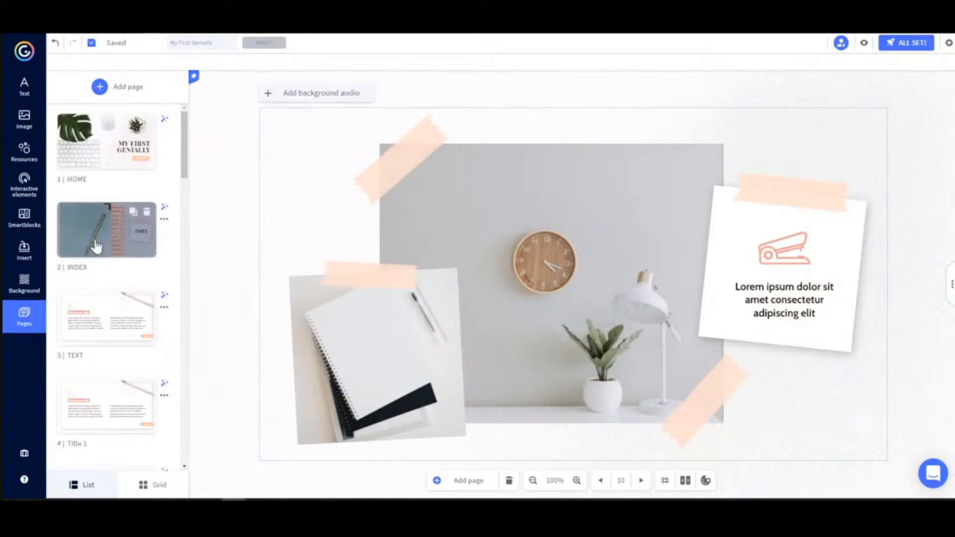
left_click(96, 246)
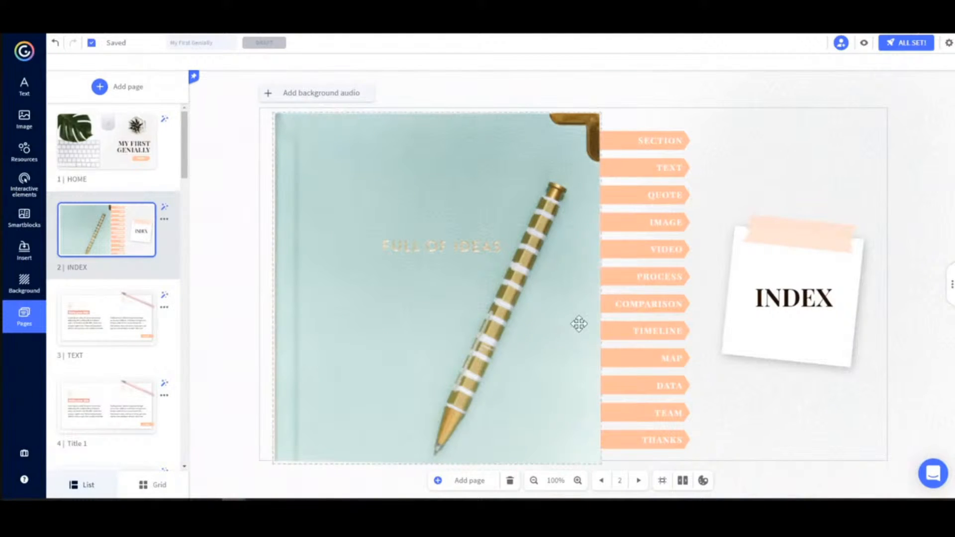
left_click(647, 140)
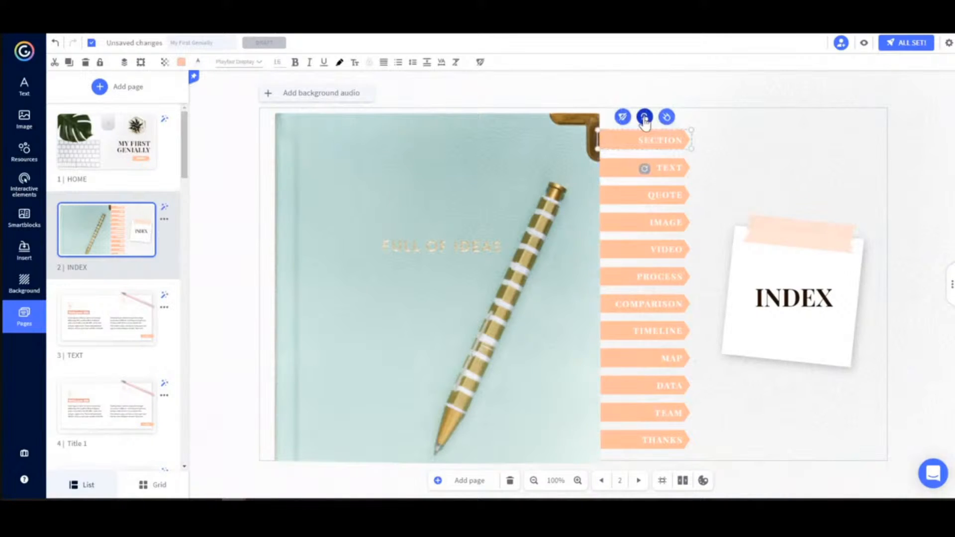
left_click(644, 118)
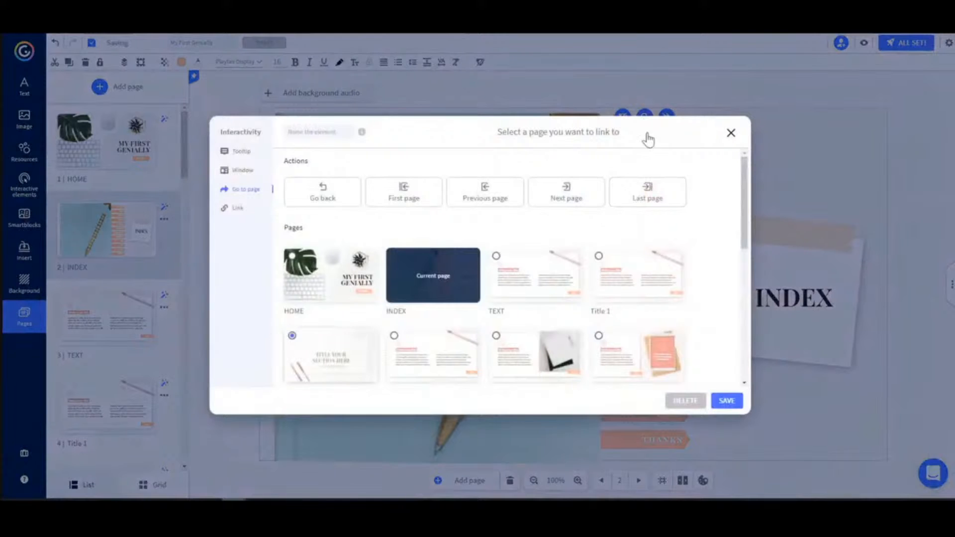
left_click(730, 133)
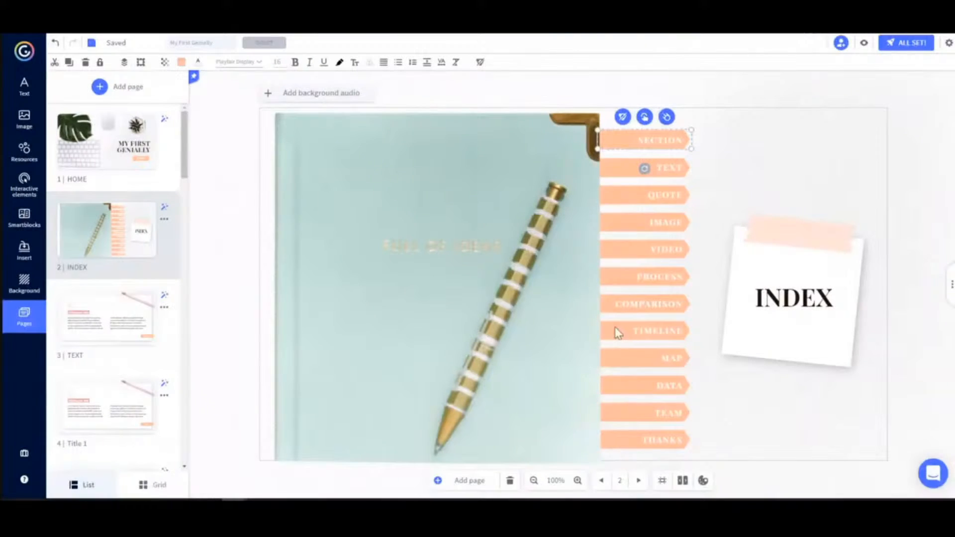
Check which page the MAP button on the INDEX page links to, and close its interactivity settings
left_click(665, 355)
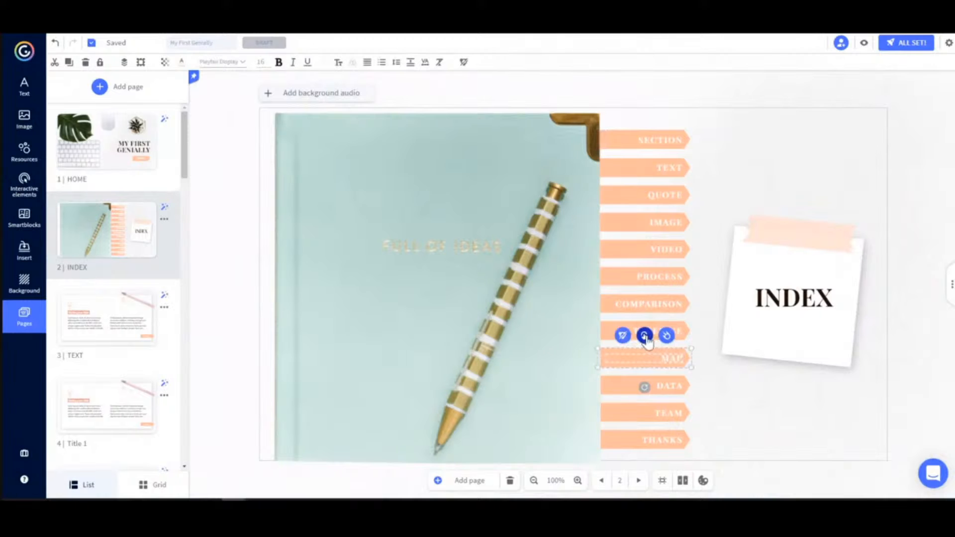
left_click(645, 337)
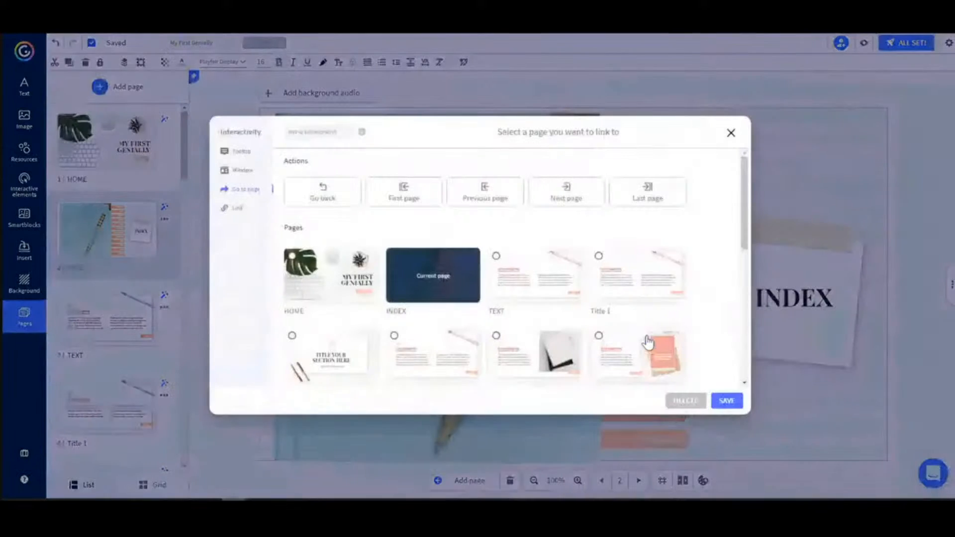
scroll(666, 256, "down", 5)
scroll(667, 255, "down", 3)
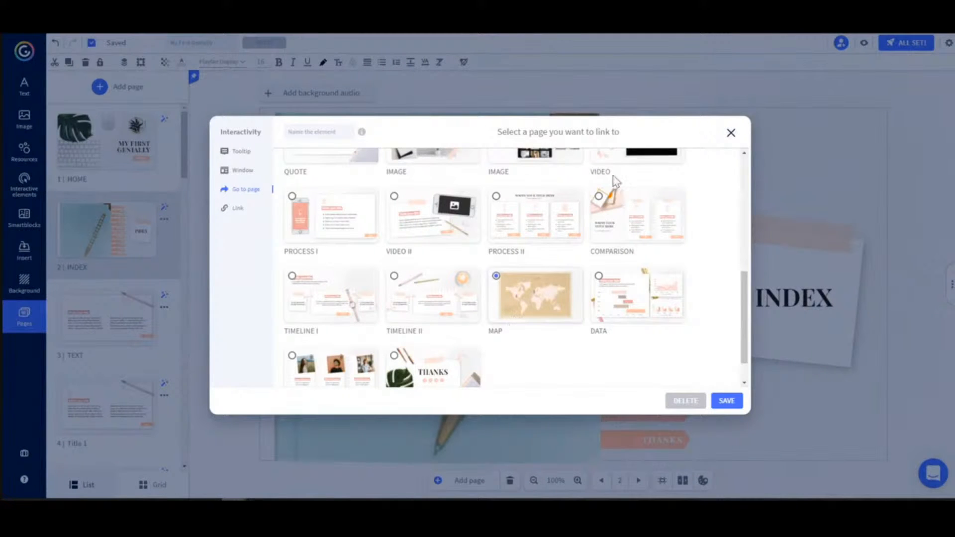
left_click(731, 133)
Preview the INDEX page, follow the TEAM button's link, and return to editing
left_click(864, 43)
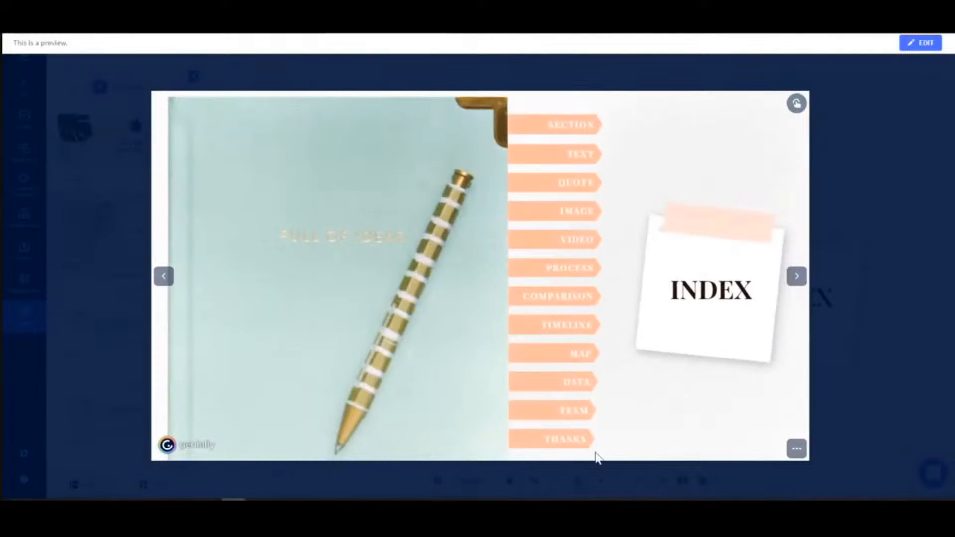
left_click(577, 413)
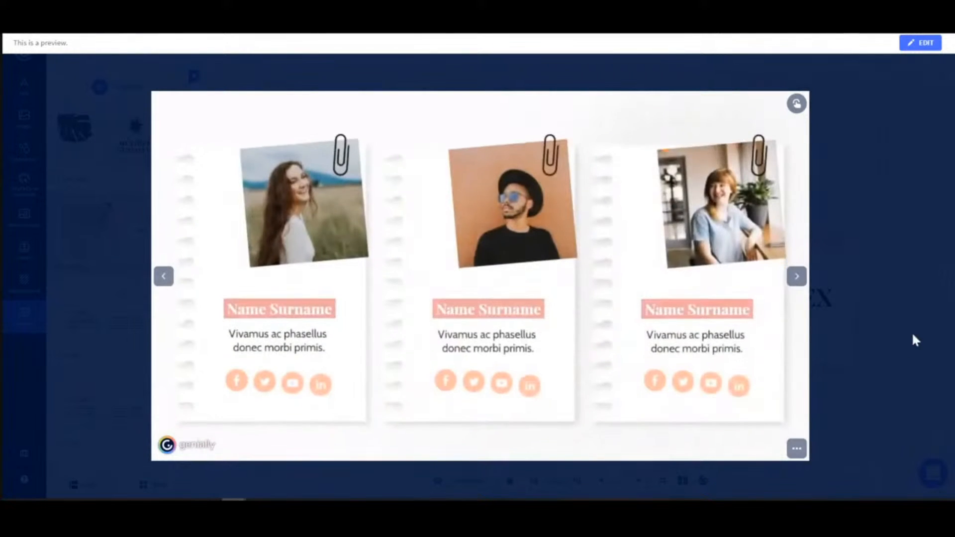
left_click(920, 44)
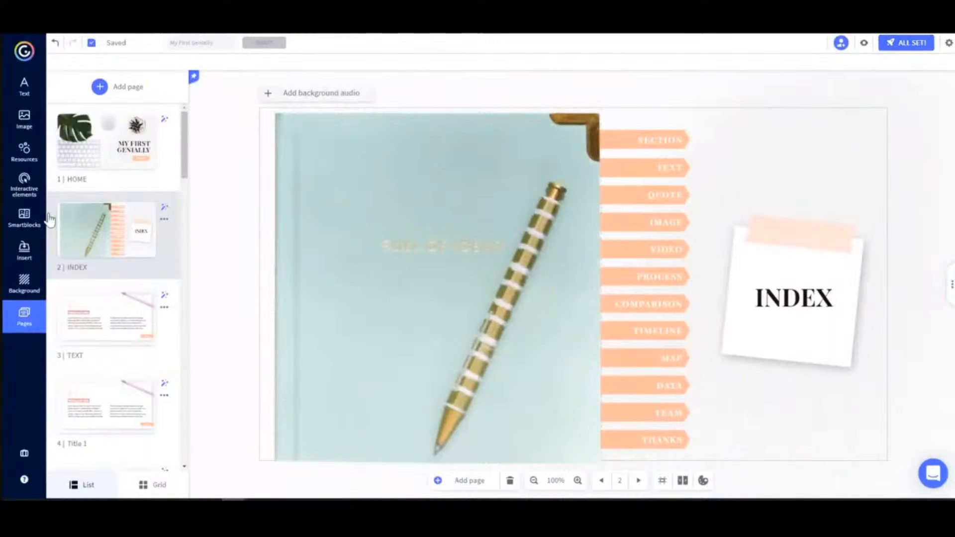
Add a Fade In entrance animation to the THANKS title on page 22, and preview the page
scroll(124, 252, "down", 15)
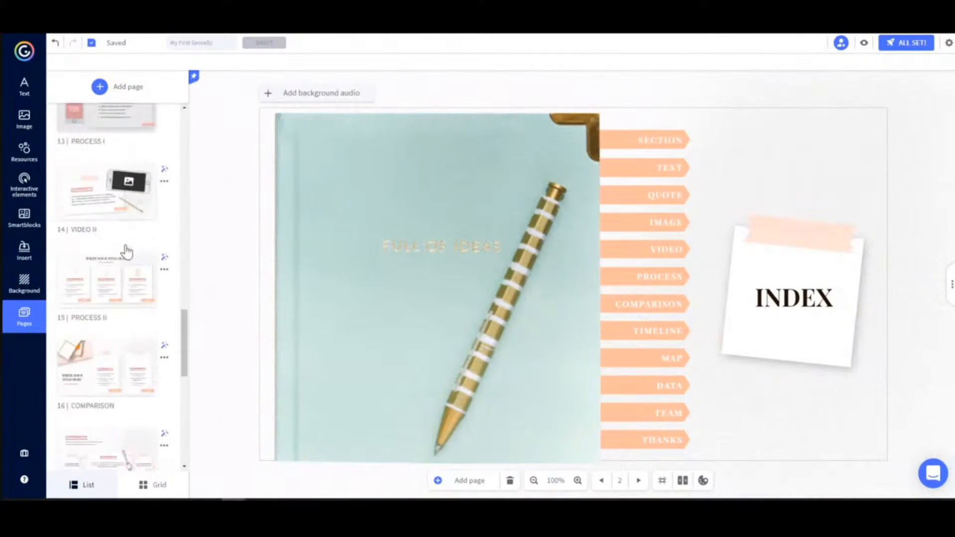
scroll(127, 252, "down", 6)
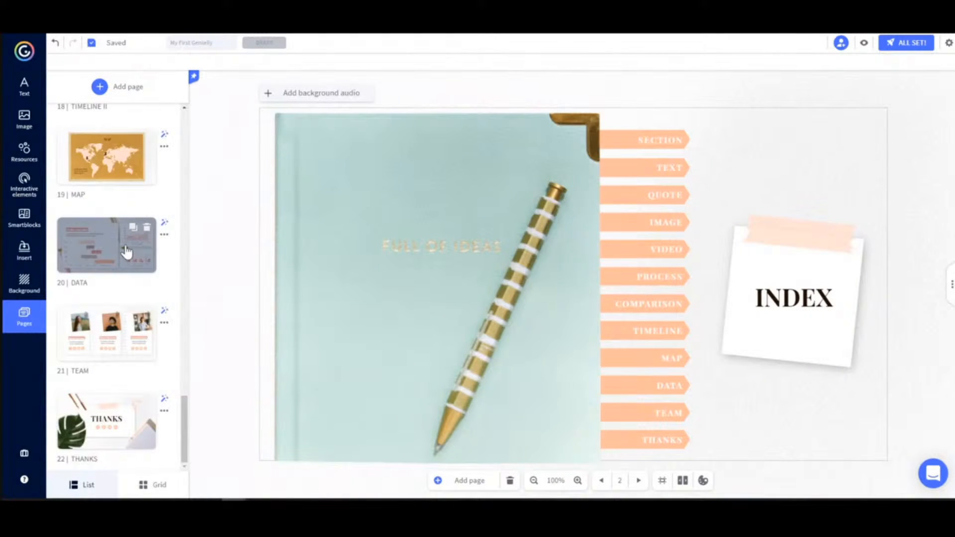
left_click(107, 434)
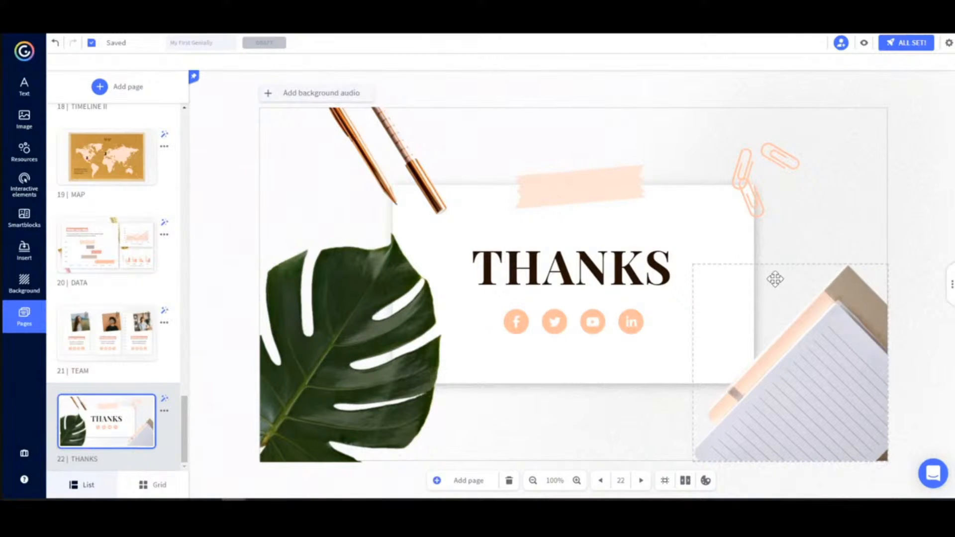
left_click(582, 270)
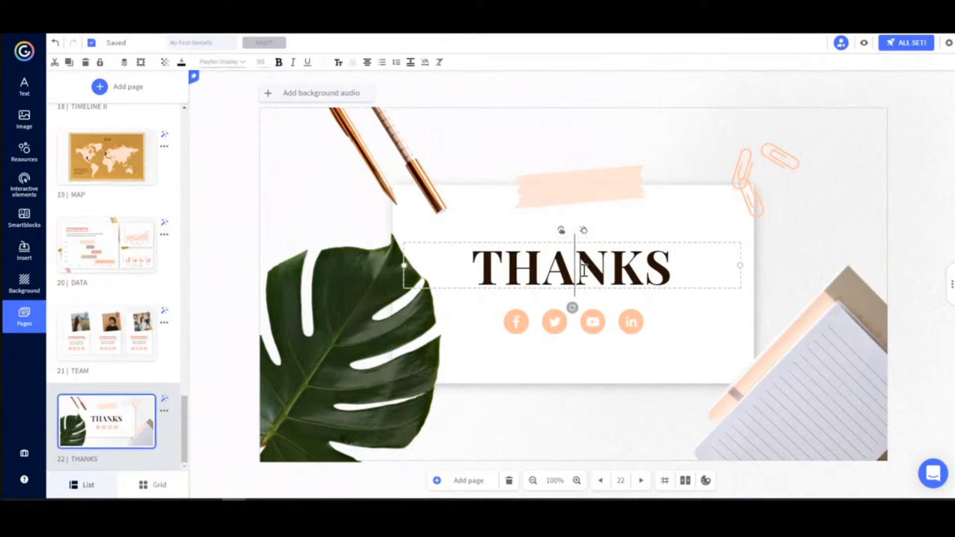
left_click(582, 232)
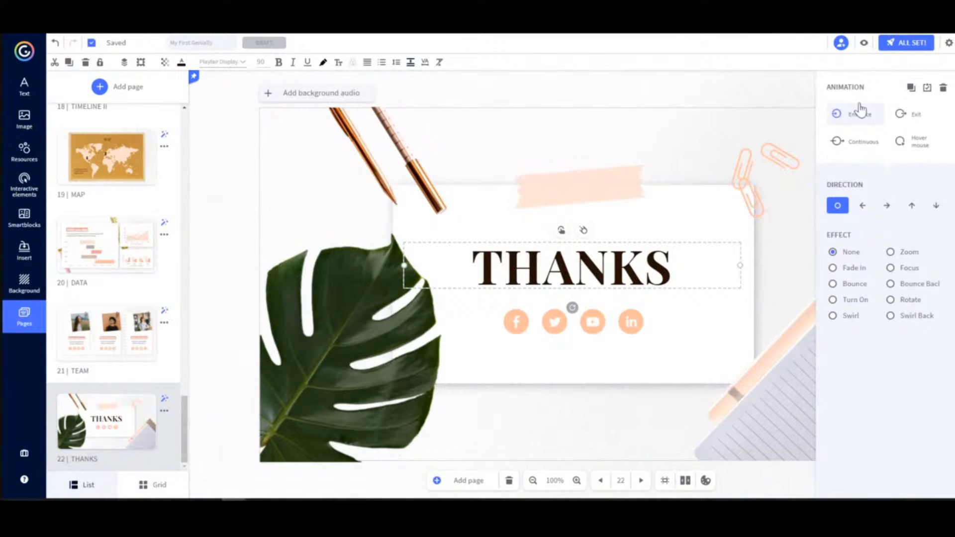
left_click(852, 271)
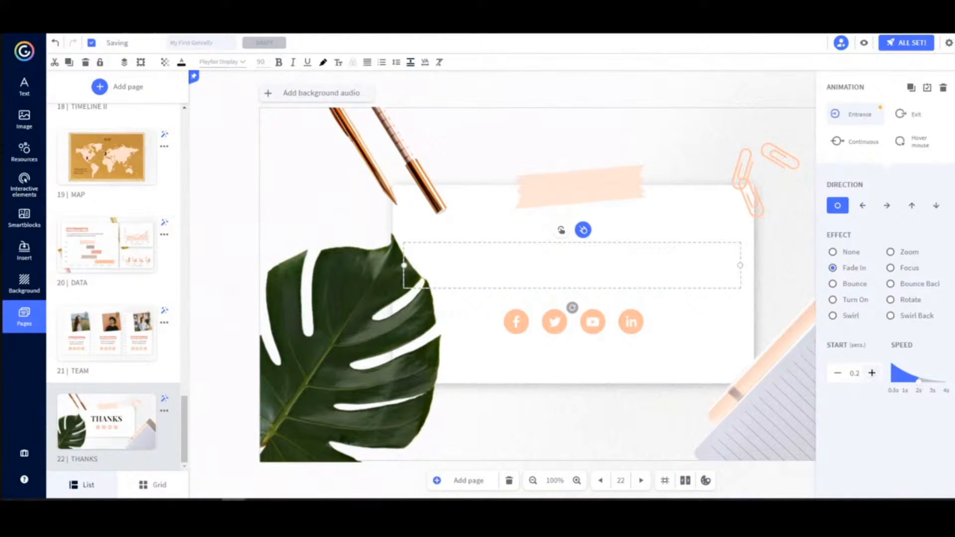
left_click(864, 43)
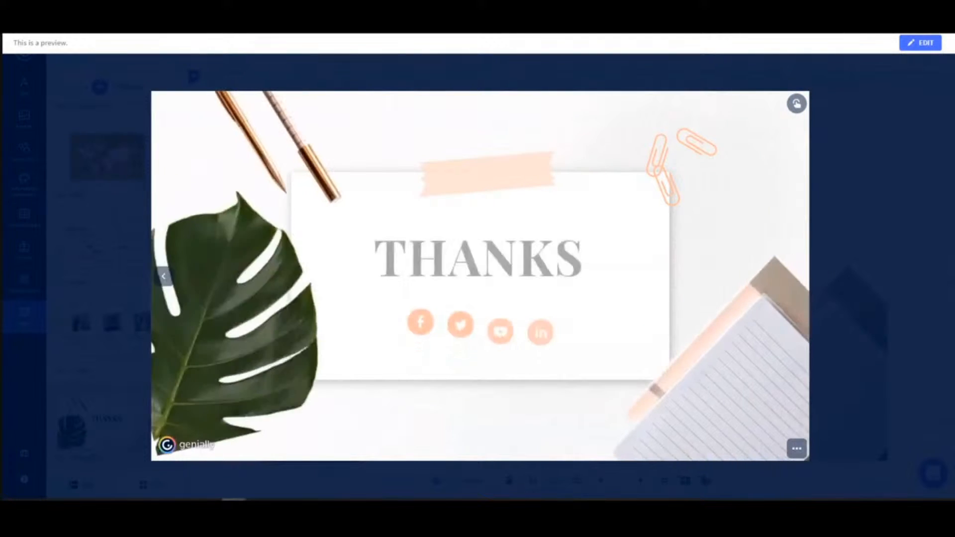
left_click(917, 45)
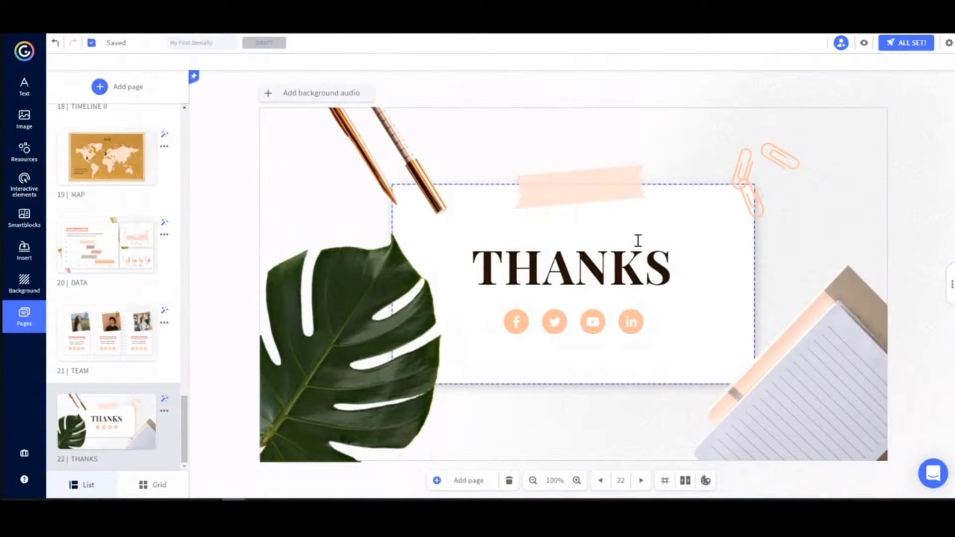
Copy the THANKS title's animation values and paste them onto the paperclips and the tape strip
double_click(611, 270)
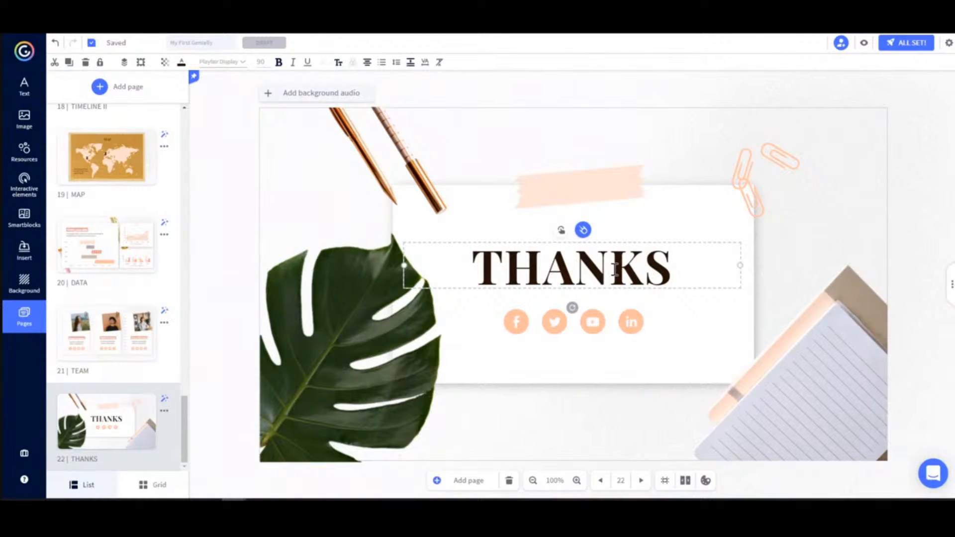
left_click(584, 236)
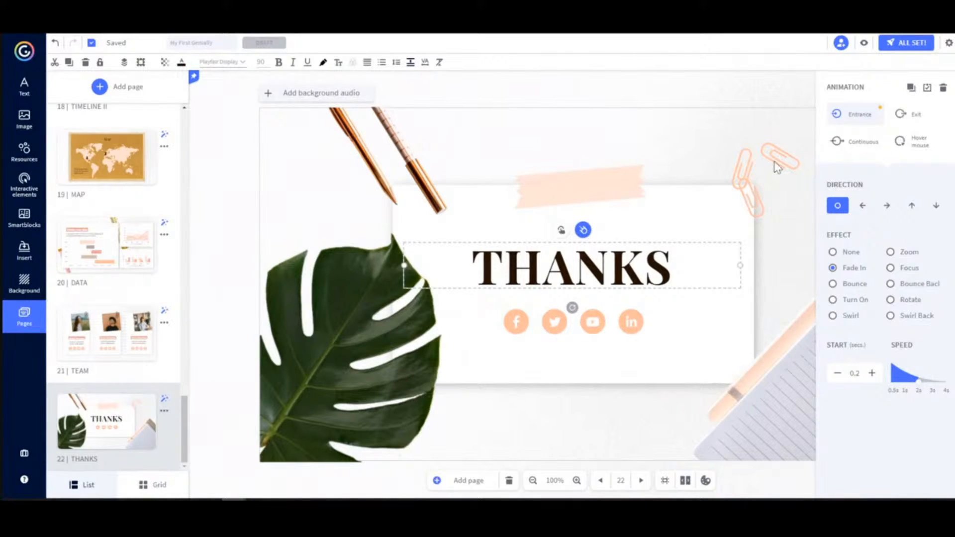
left_click(746, 167)
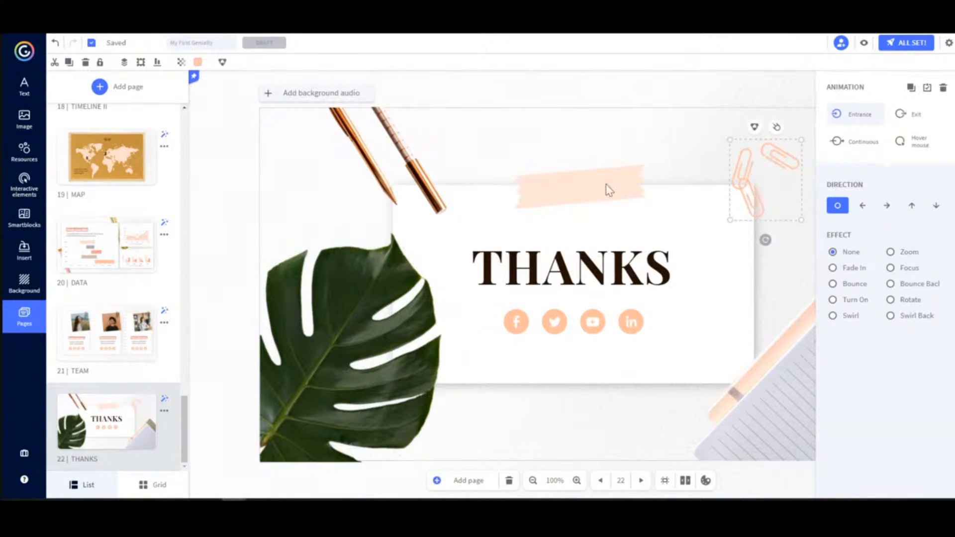
left_click(587, 188, "shift")
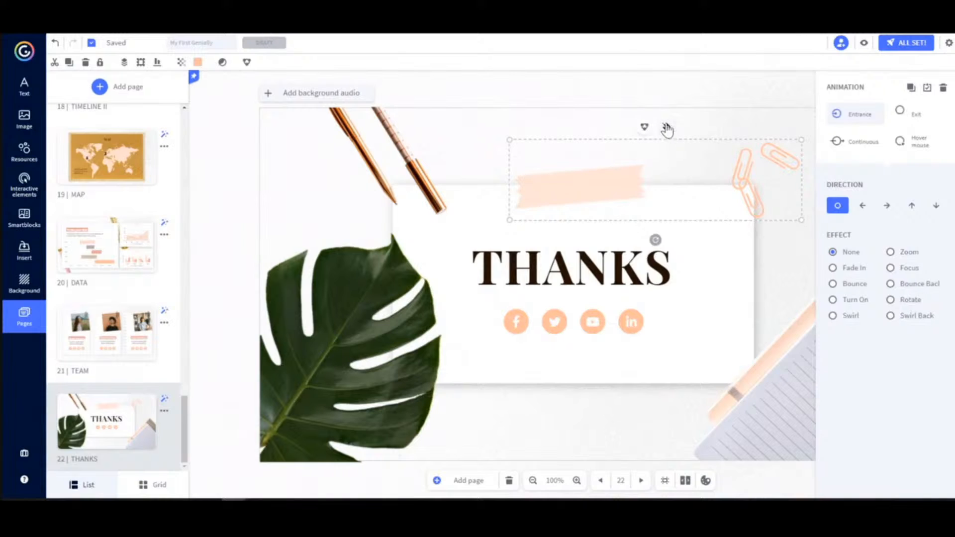
left_click(927, 91)
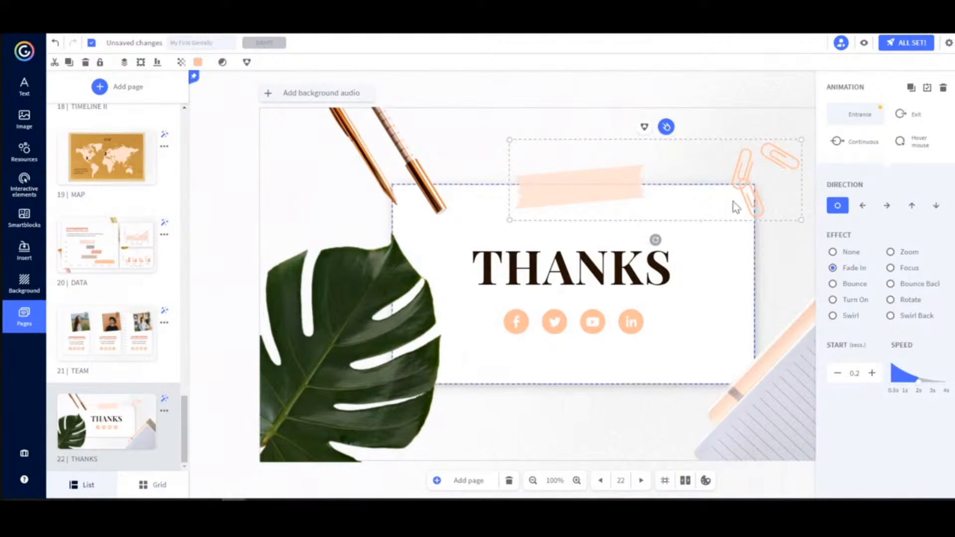
Set the lowest paperclip's entrance start to 0.3 seconds, and view the Continuous effects available for the THANKS title
left_click(748, 199)
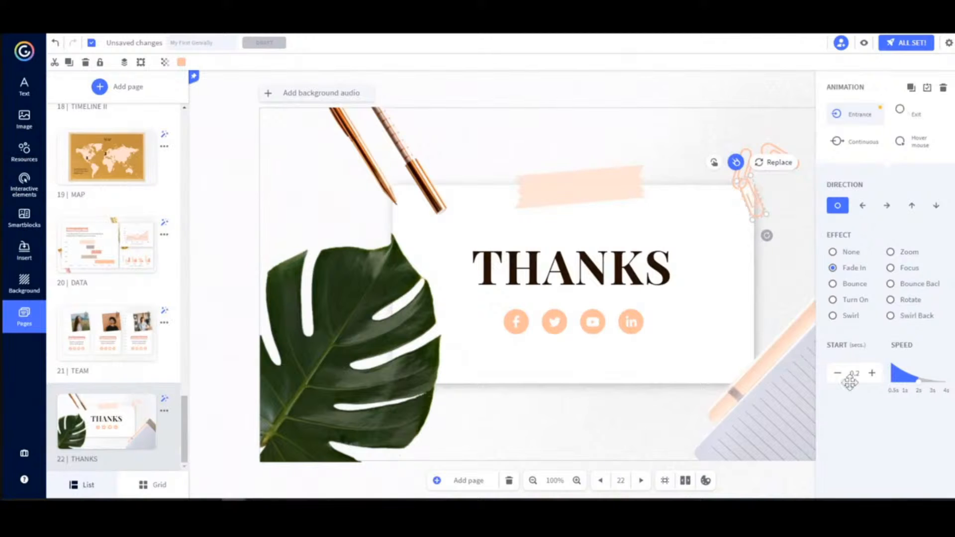
left_click(871, 373)
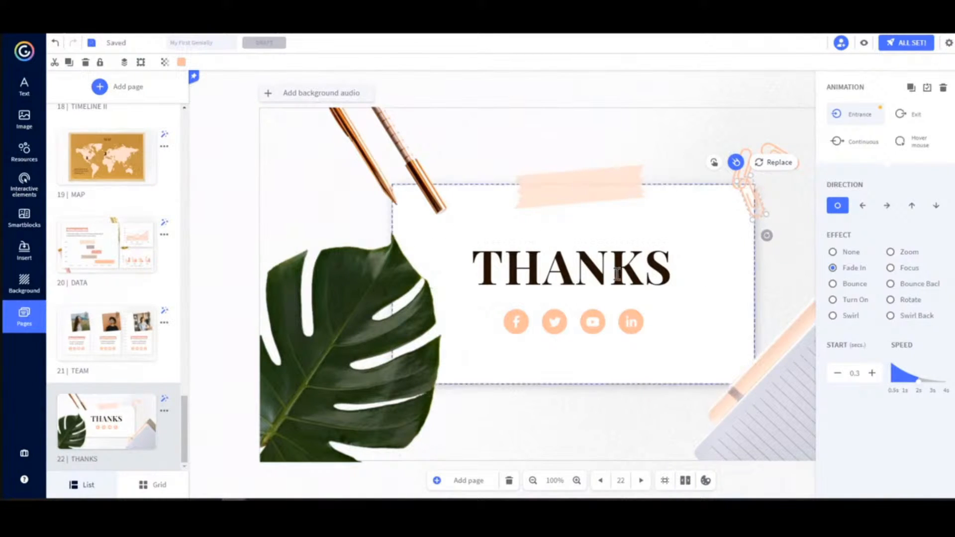
left_click(579, 275)
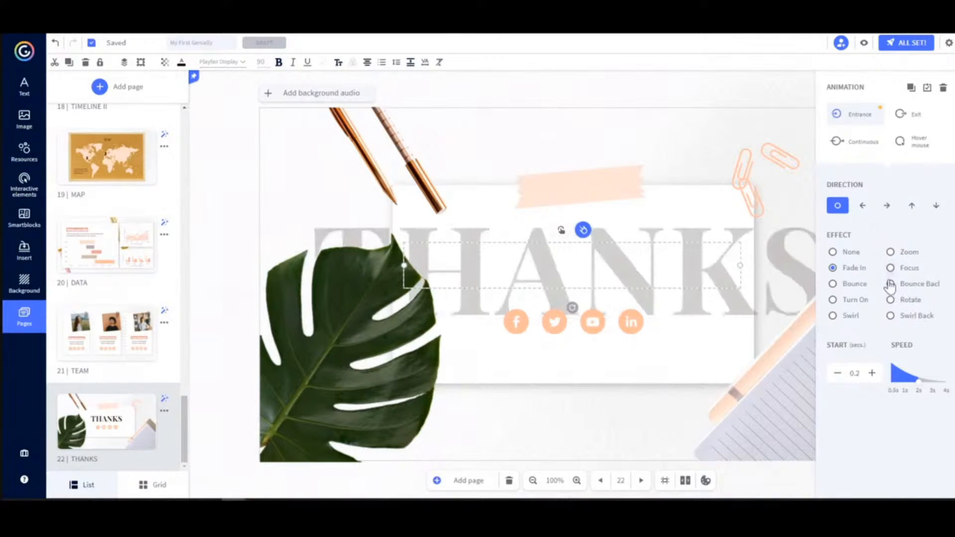
left_click(858, 144)
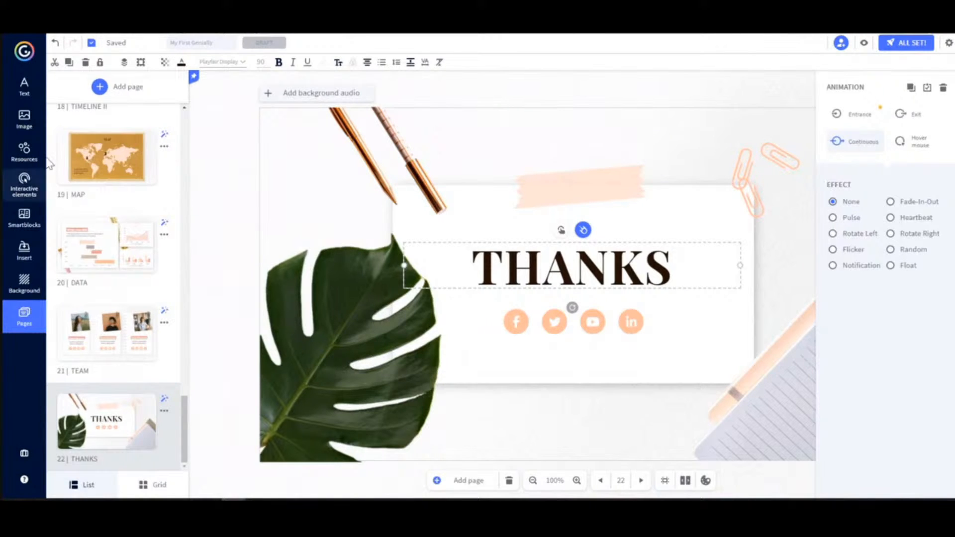
Insert the person button from the interactive elements and place it on the monstera leaf
left_click(28, 193)
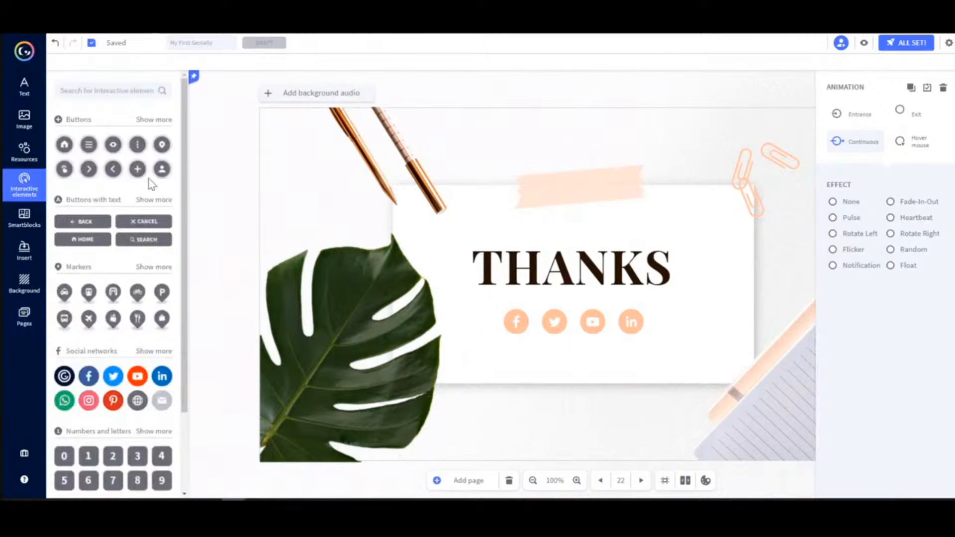
left_click(162, 169)
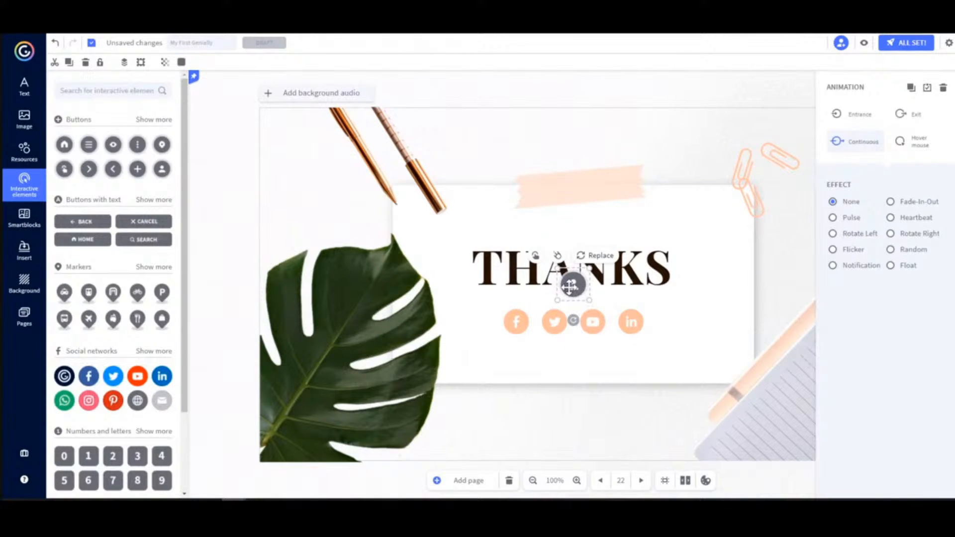
left_click_drag(581, 293, 359, 285)
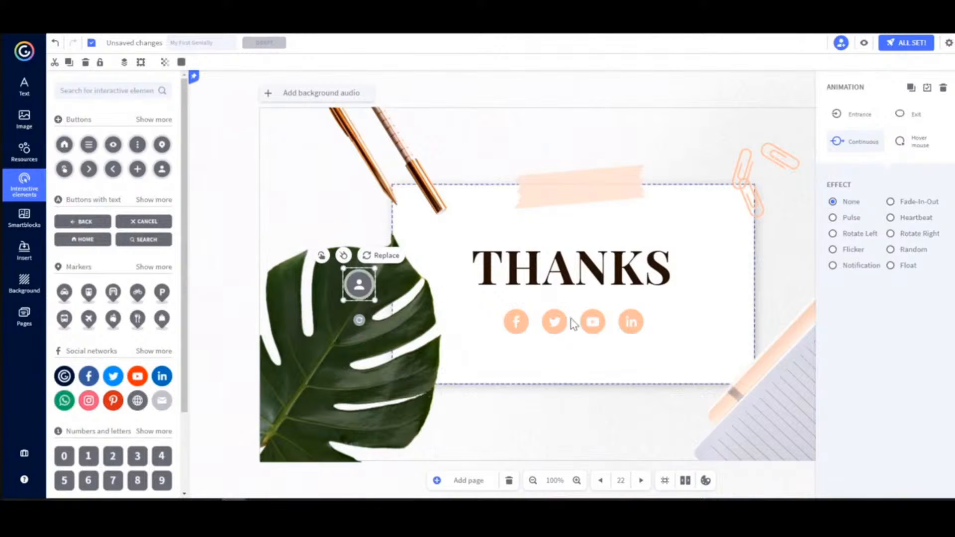
Apply the Continuous Heartbeat effect to all four social media icons together, and show their Hover mouse effects
left_click(516, 323)
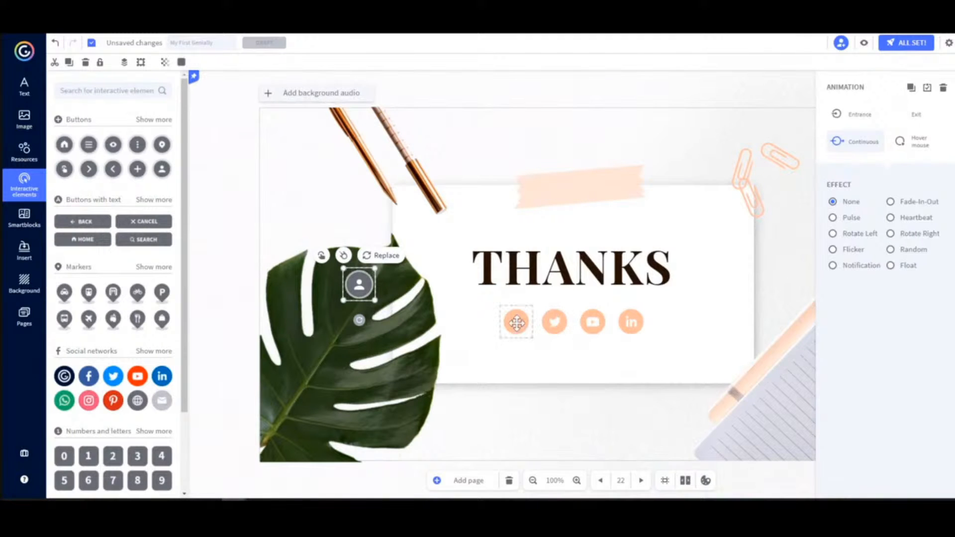
left_click(552, 324, "shift")
left_click(594, 323, "shift")
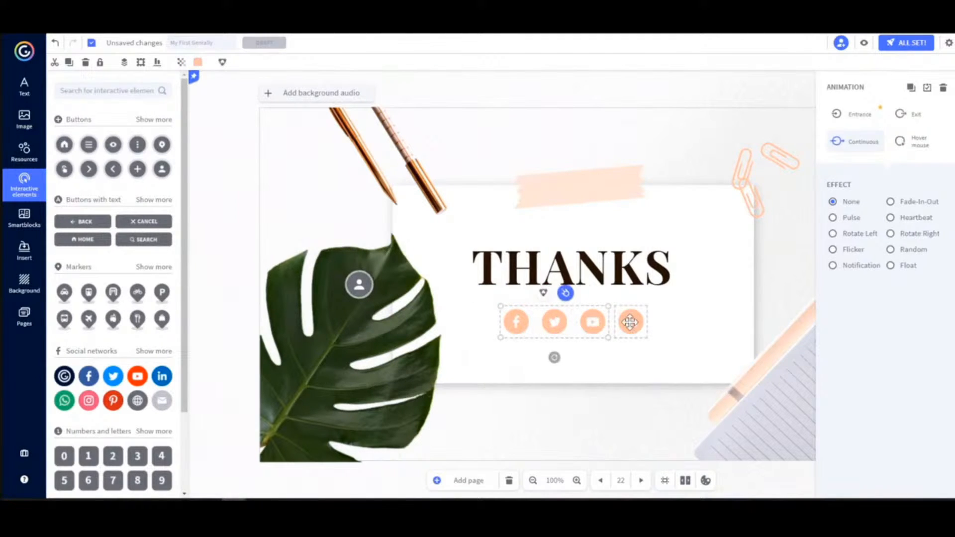
left_click(630, 322, "shift")
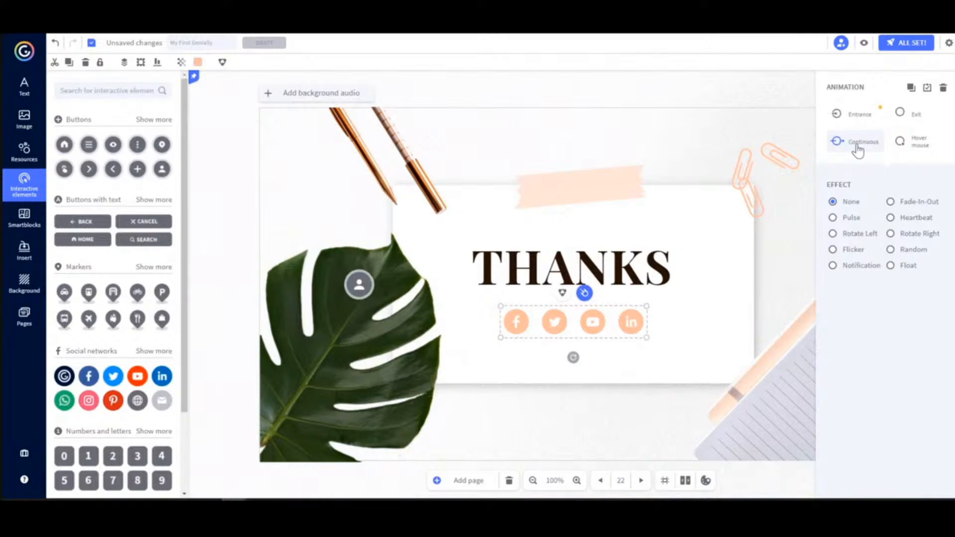
left_click(914, 220)
left_click(917, 146)
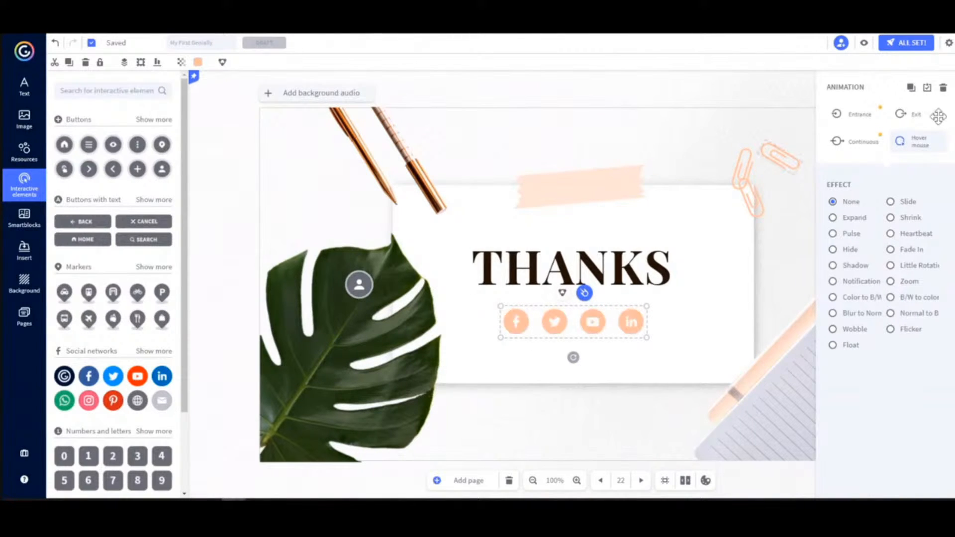
Review the Entrance, Continuous, Hover mouse and Exit animation settings for the four social media icons
left_click(859, 115)
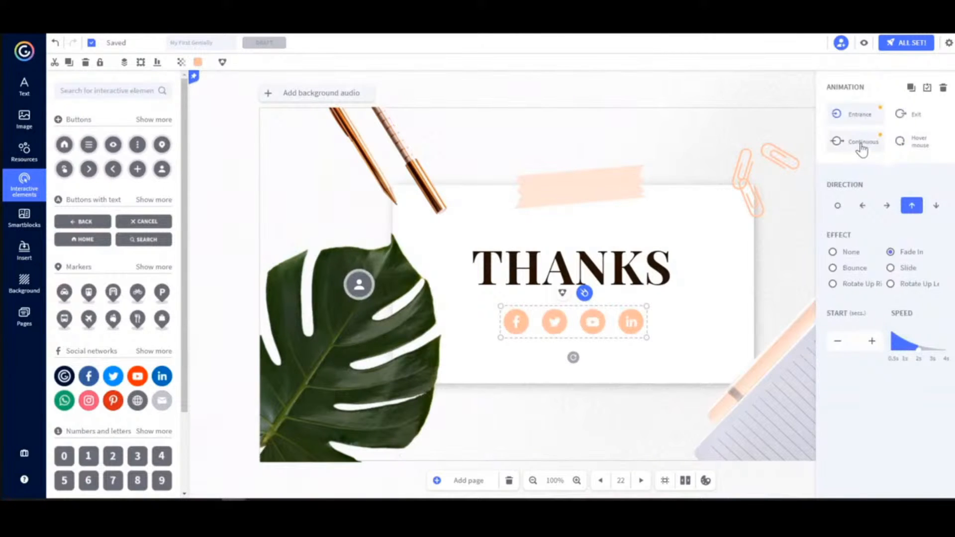
left_click(861, 145)
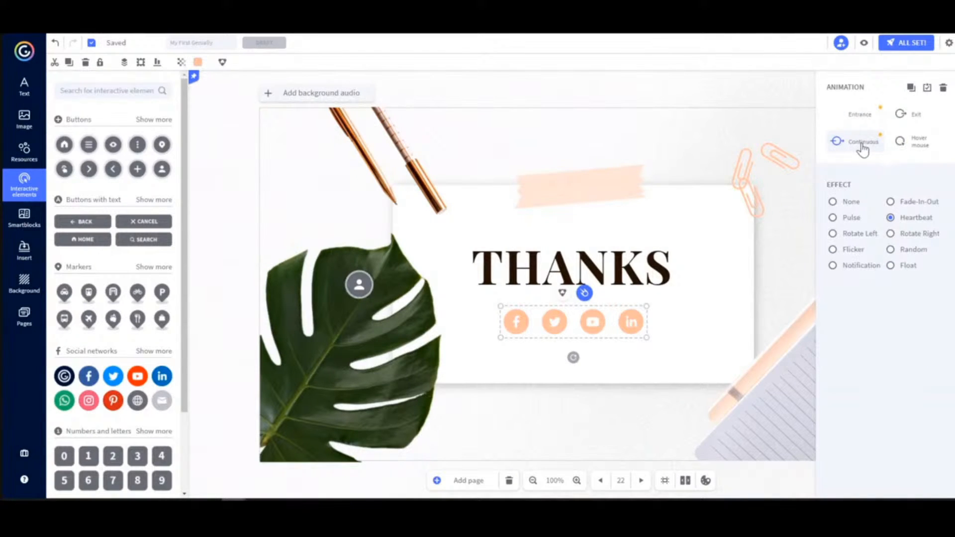
left_click(915, 149)
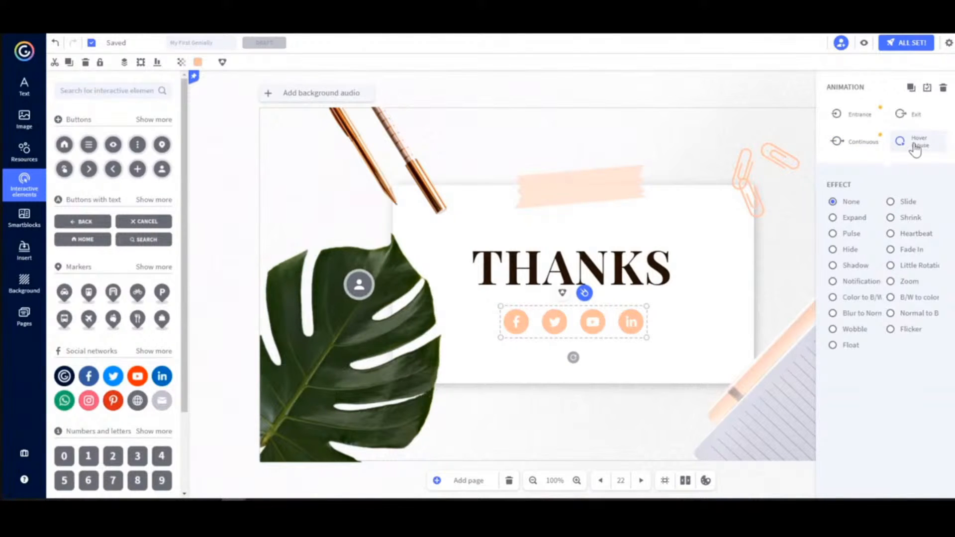
left_click(911, 119)
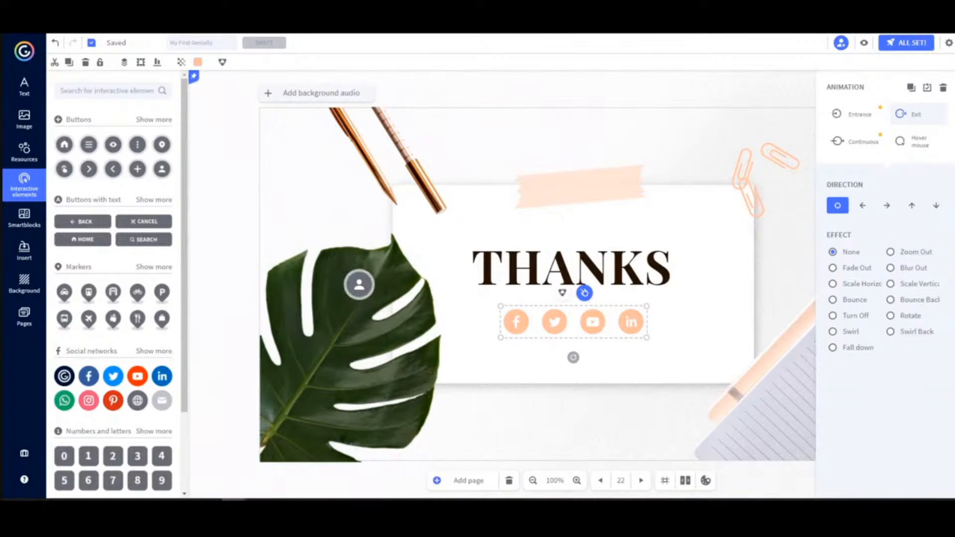
Look through the options for inserting audio, video and other external content
left_click(24, 251)
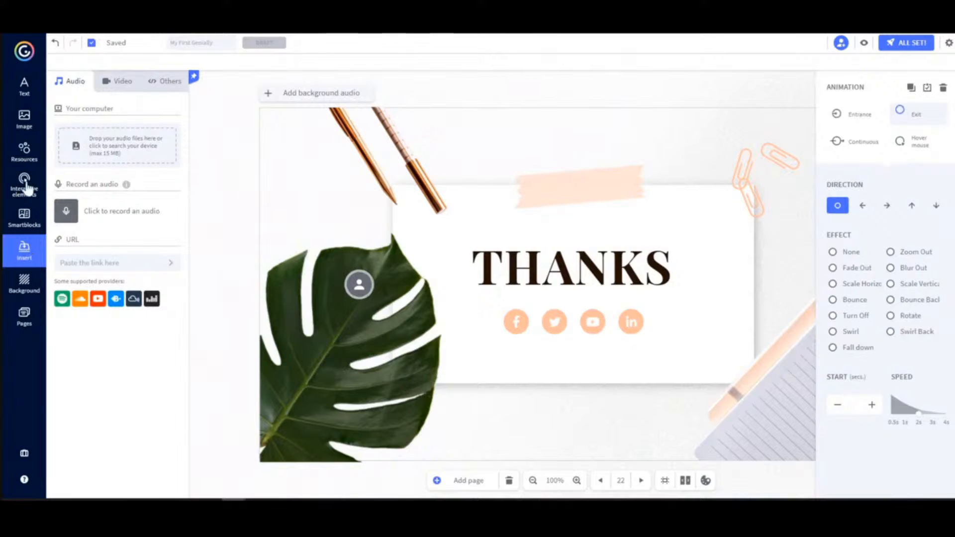
left_click(145, 84)
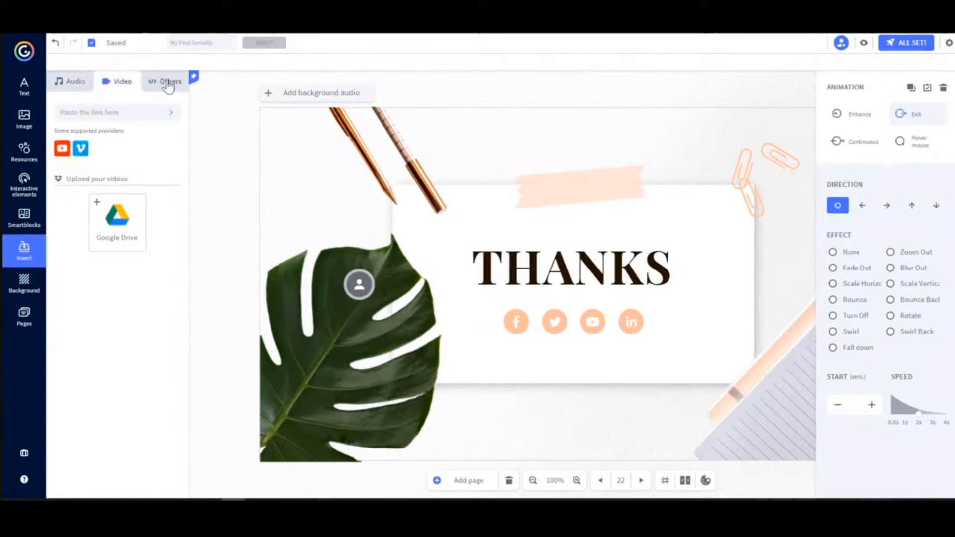
left_click(167, 85)
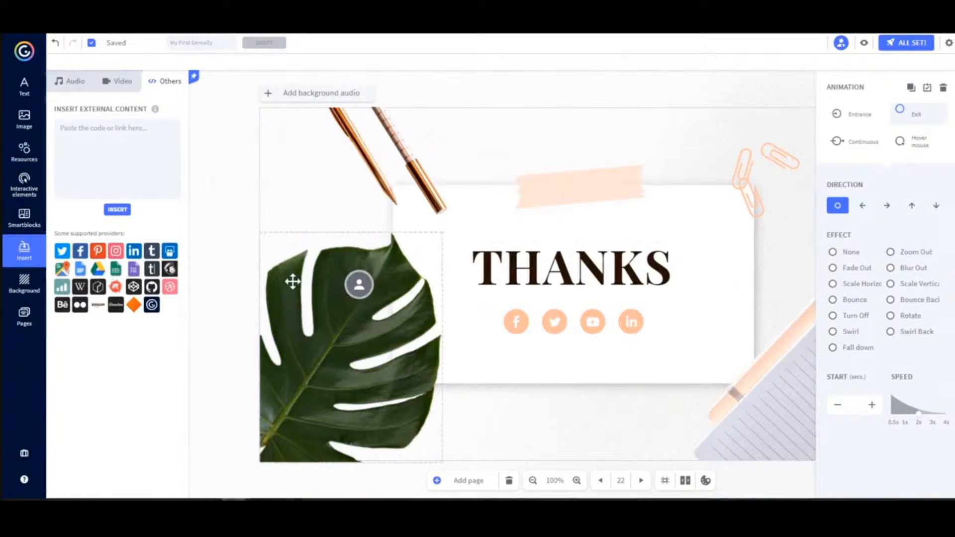
Record a short audio clip and place its player above the tape strip on the THANKS page
left_click(70, 84)
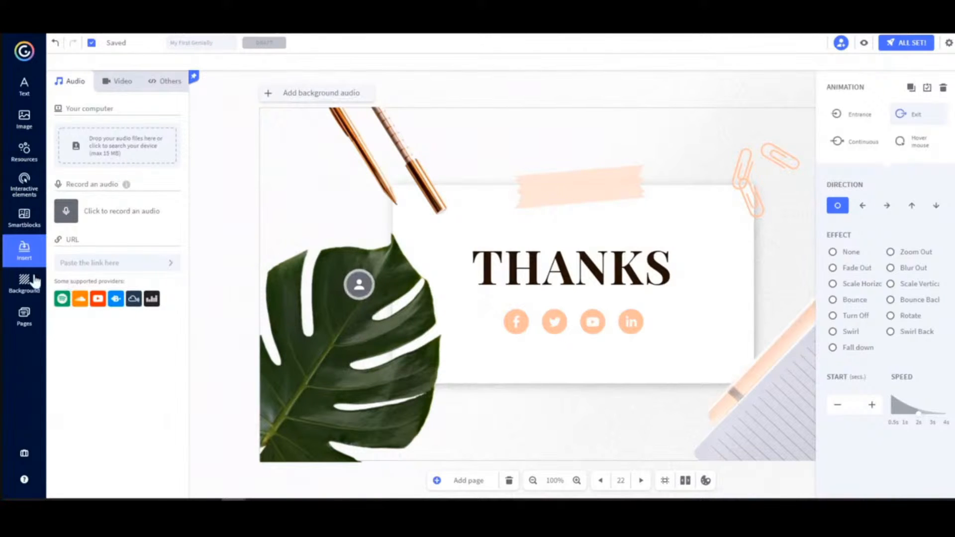
left_click(66, 213)
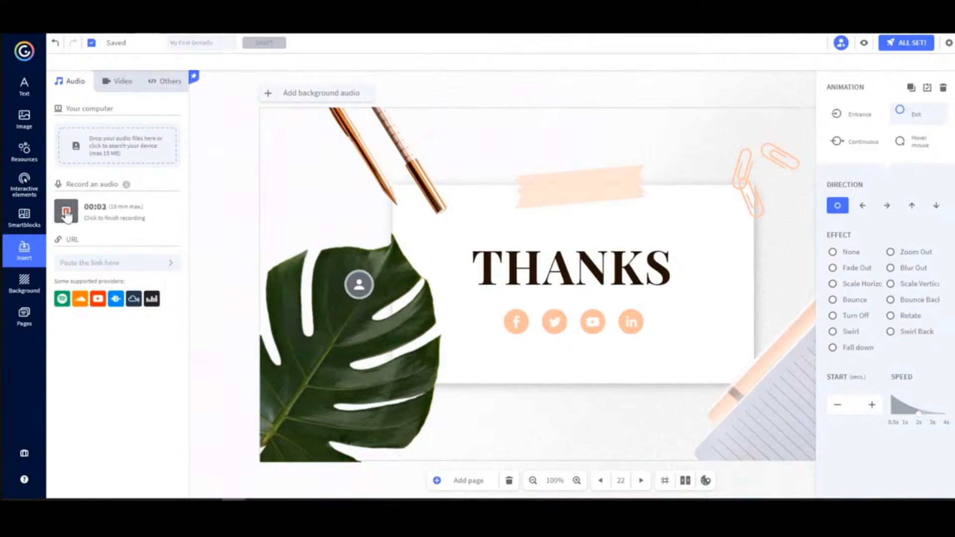
left_click(67, 213)
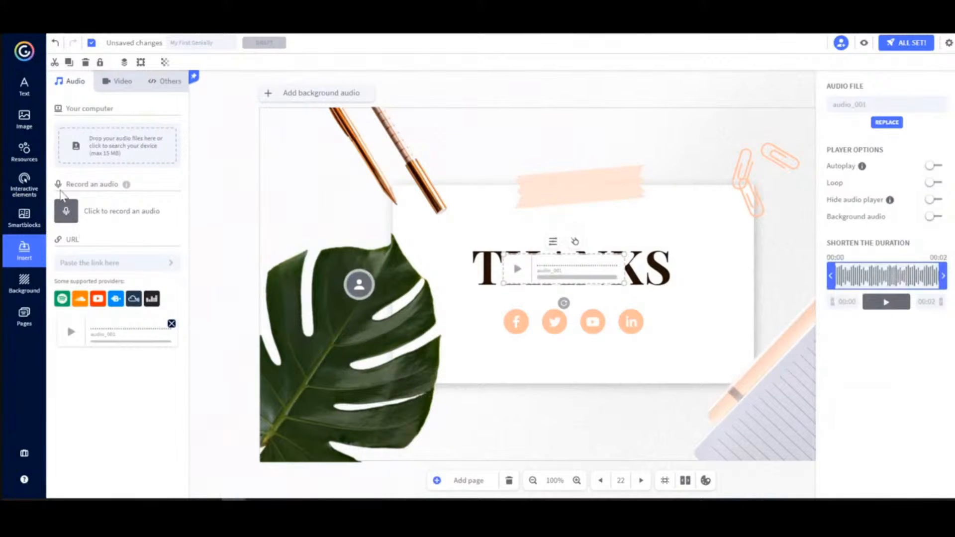
left_click_drag(542, 270, 551, 142)
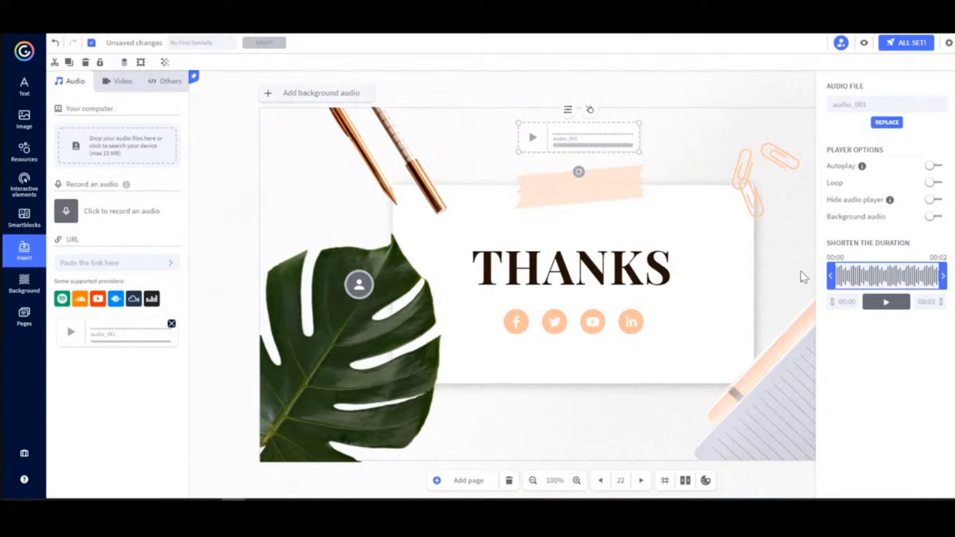
left_click(119, 82)
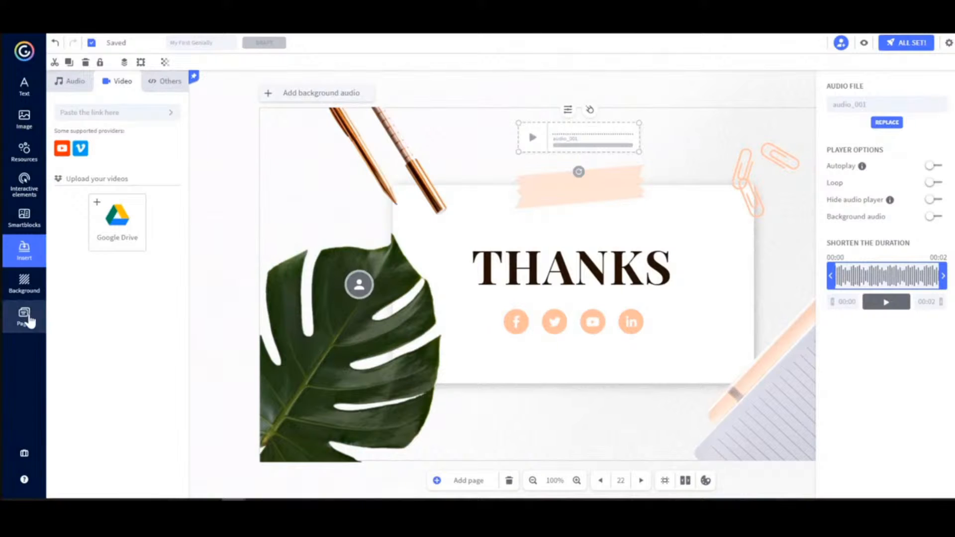
left_click(26, 319)
left_click_drag(185, 438, 179, 305)
mouse_move(103, 296)
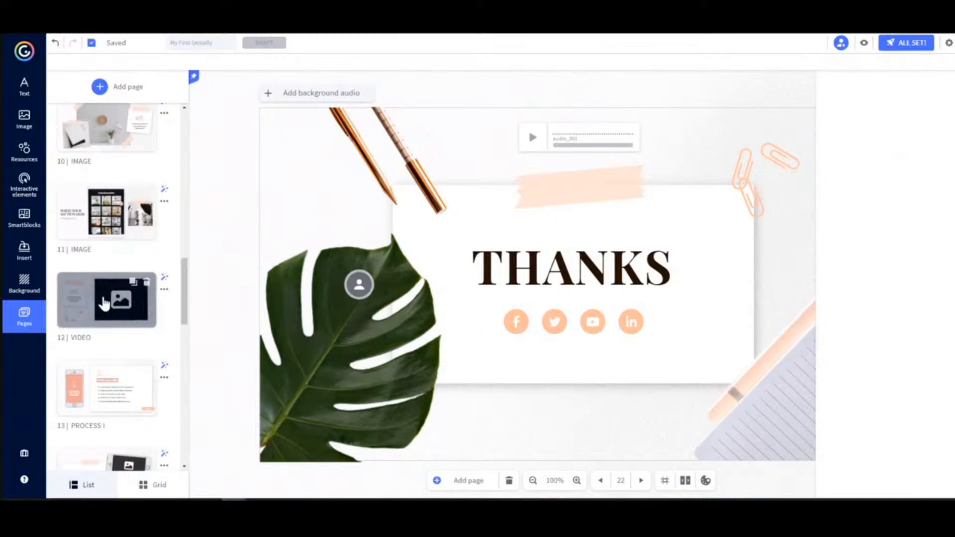
left_click(103, 299)
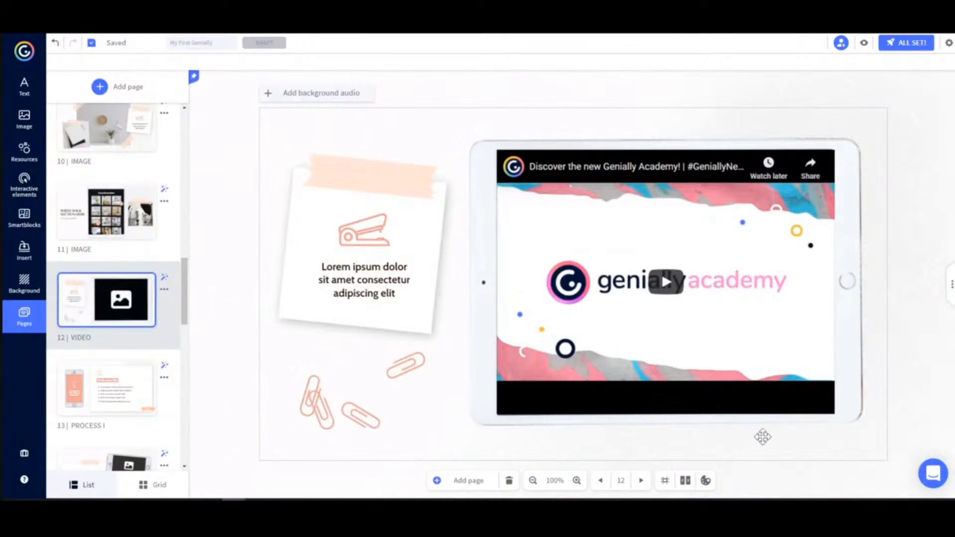
left_click(742, 301)
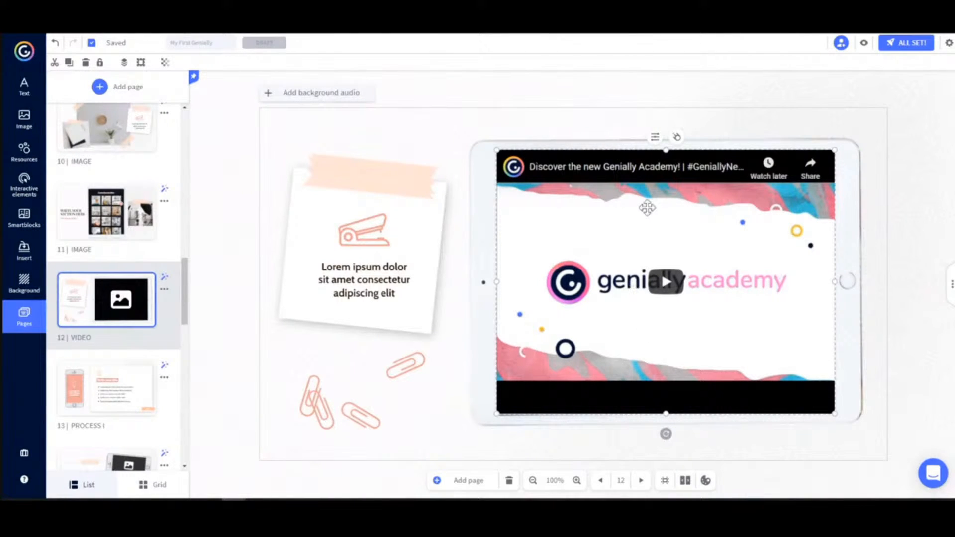
left_click(653, 143)
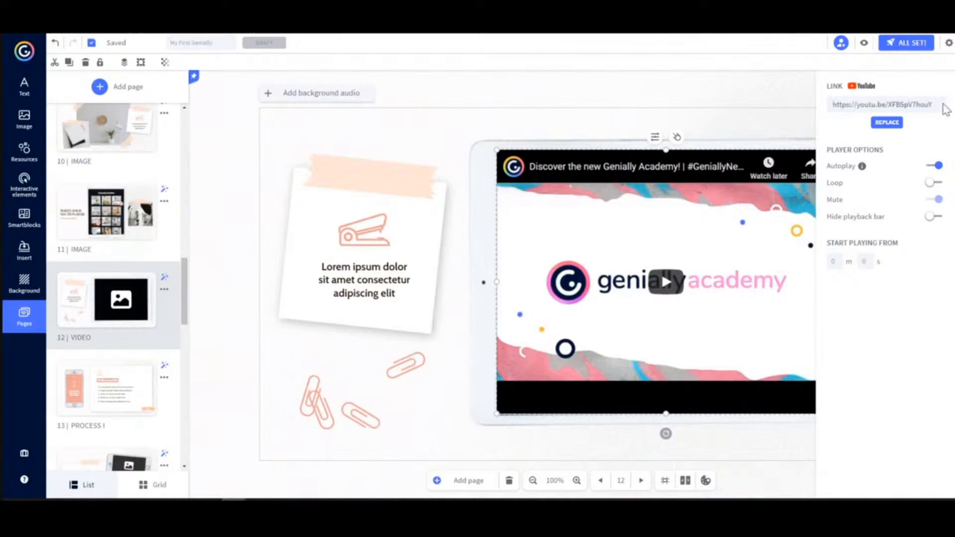
left_click_drag(934, 105, 824, 105)
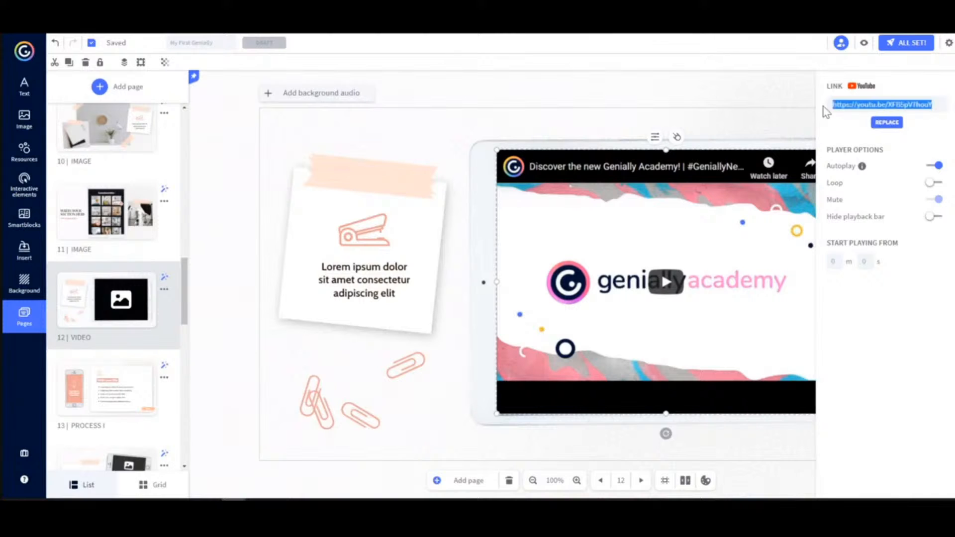
type("https://youtu.be/l8VGXz9fzc8")
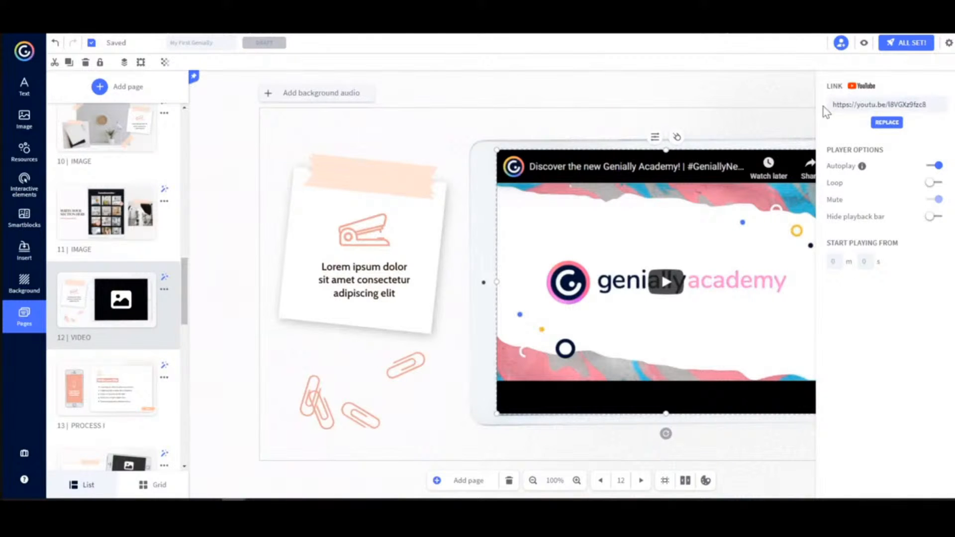
left_click(886, 125)
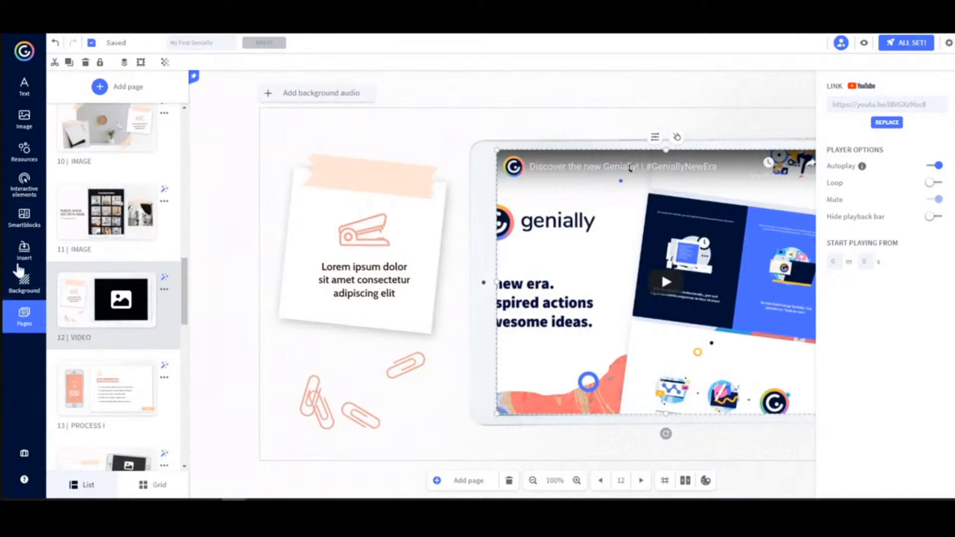
Show the external content options and their supported providers for embedding by code or link
left_click(21, 254)
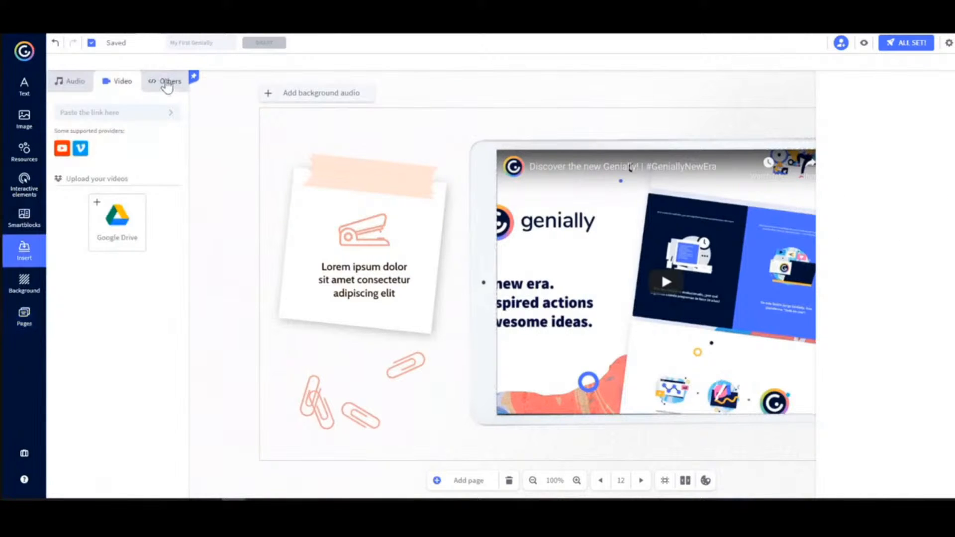
left_click(167, 84)
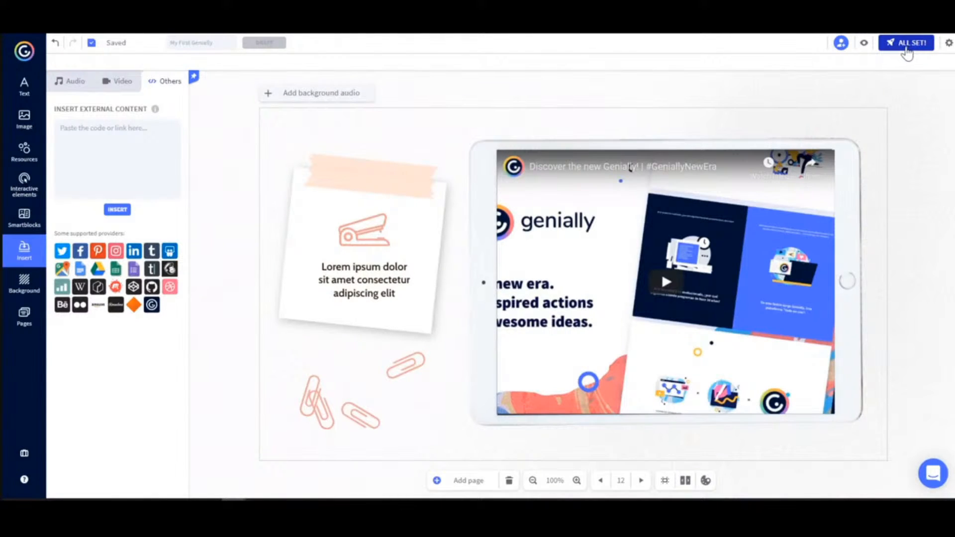
Publish My First Genially with its visibility set to Public Online
left_click(906, 45)
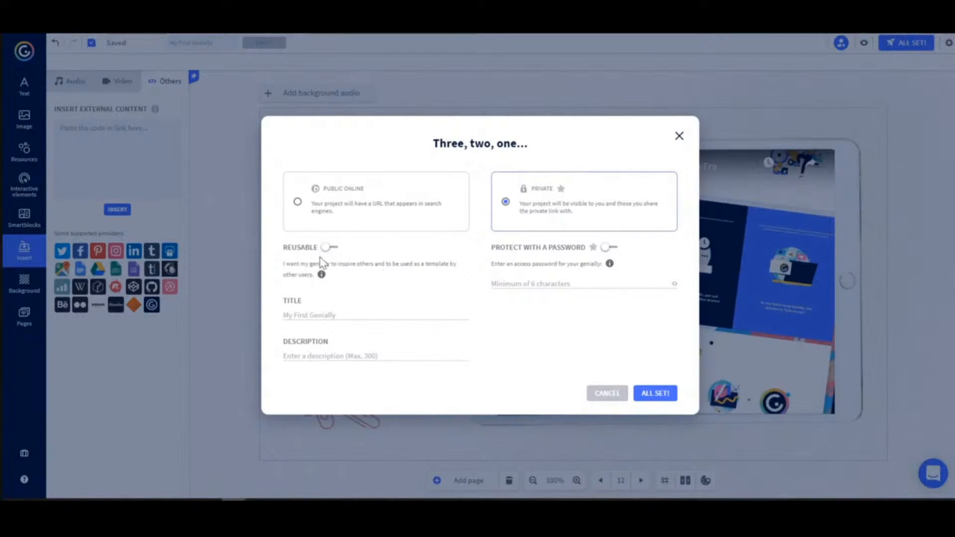
left_click(299, 203)
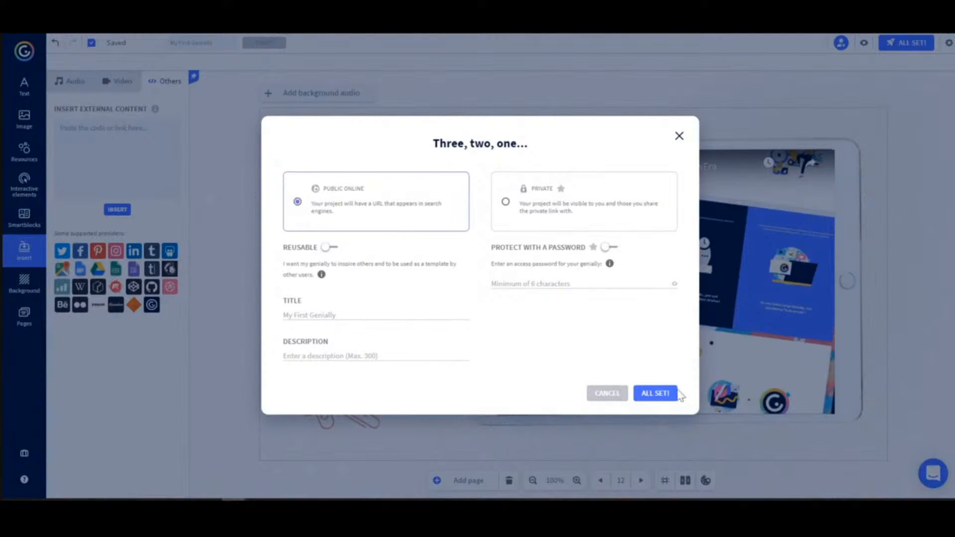
left_click(653, 394)
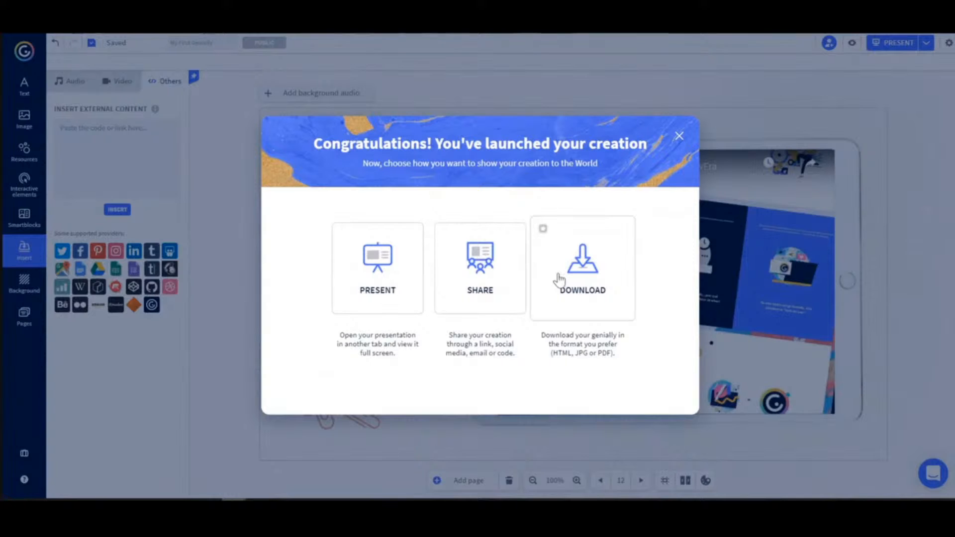
Copy the exclusive page link for sharing, and review the insert, email, social network and group sharing options
left_click(471, 281)
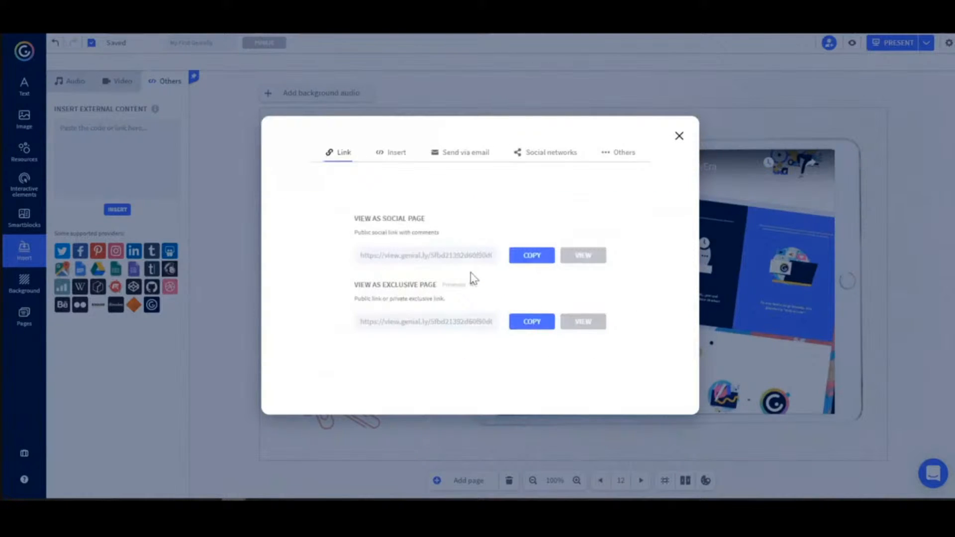
left_click(527, 326)
left_click(391, 158)
left_click(463, 155)
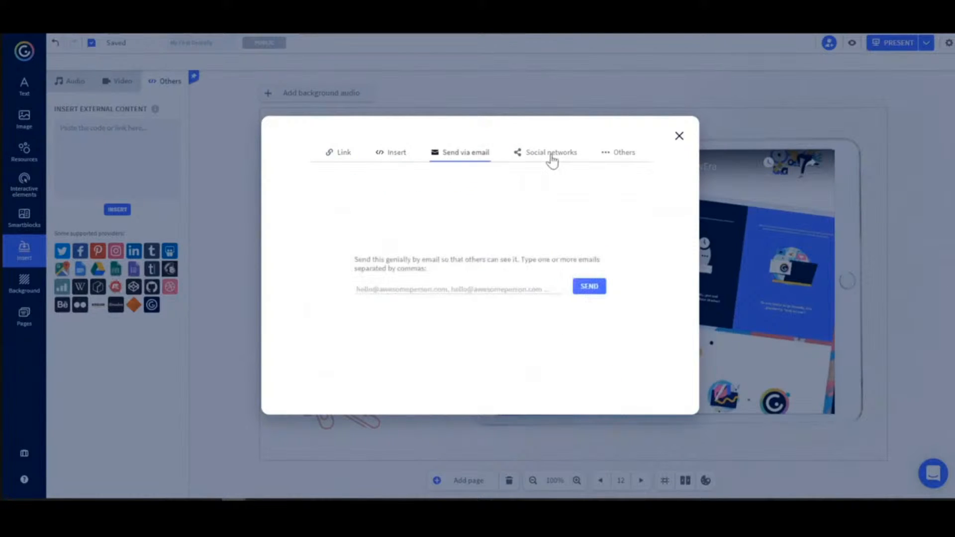
left_click(552, 158)
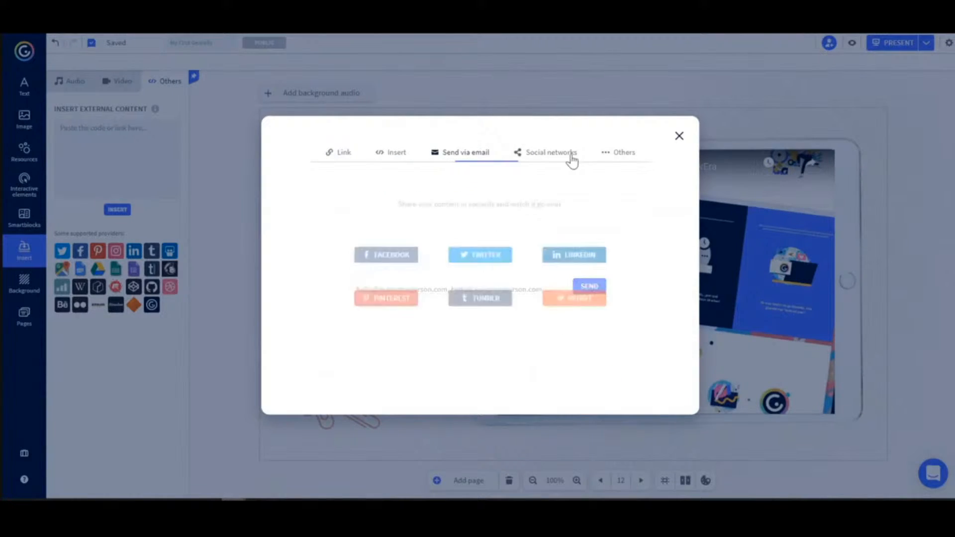
left_click(619, 158)
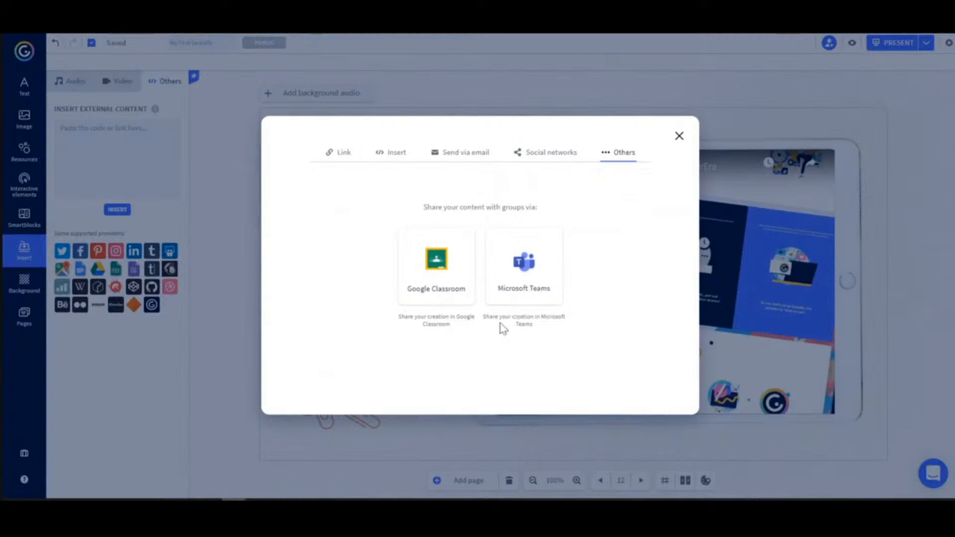
left_click(677, 138)
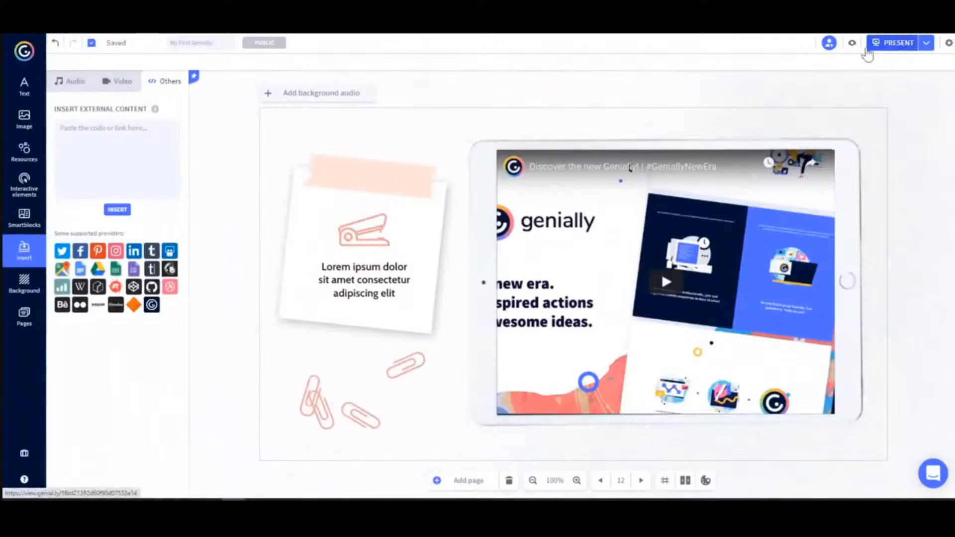
Present the published genially in its viewing page
left_click(895, 43)
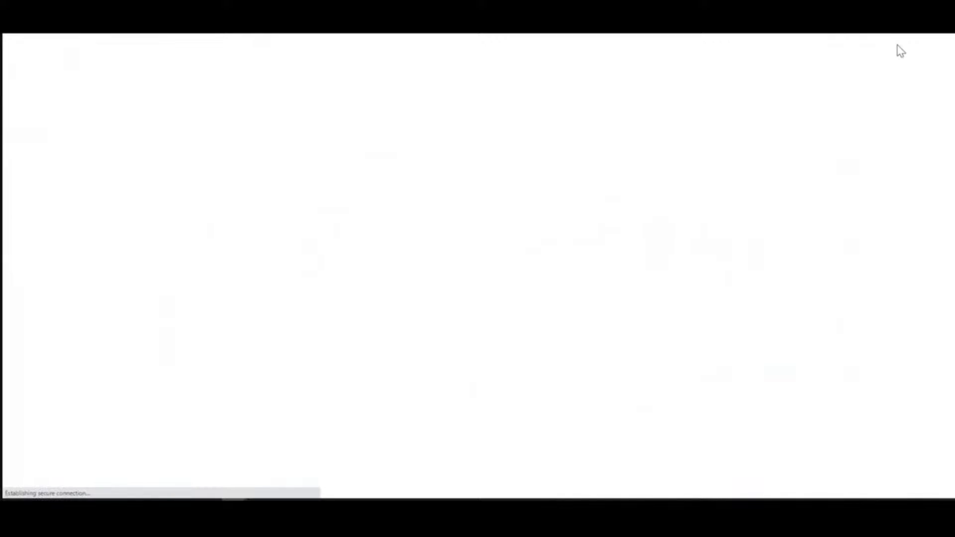